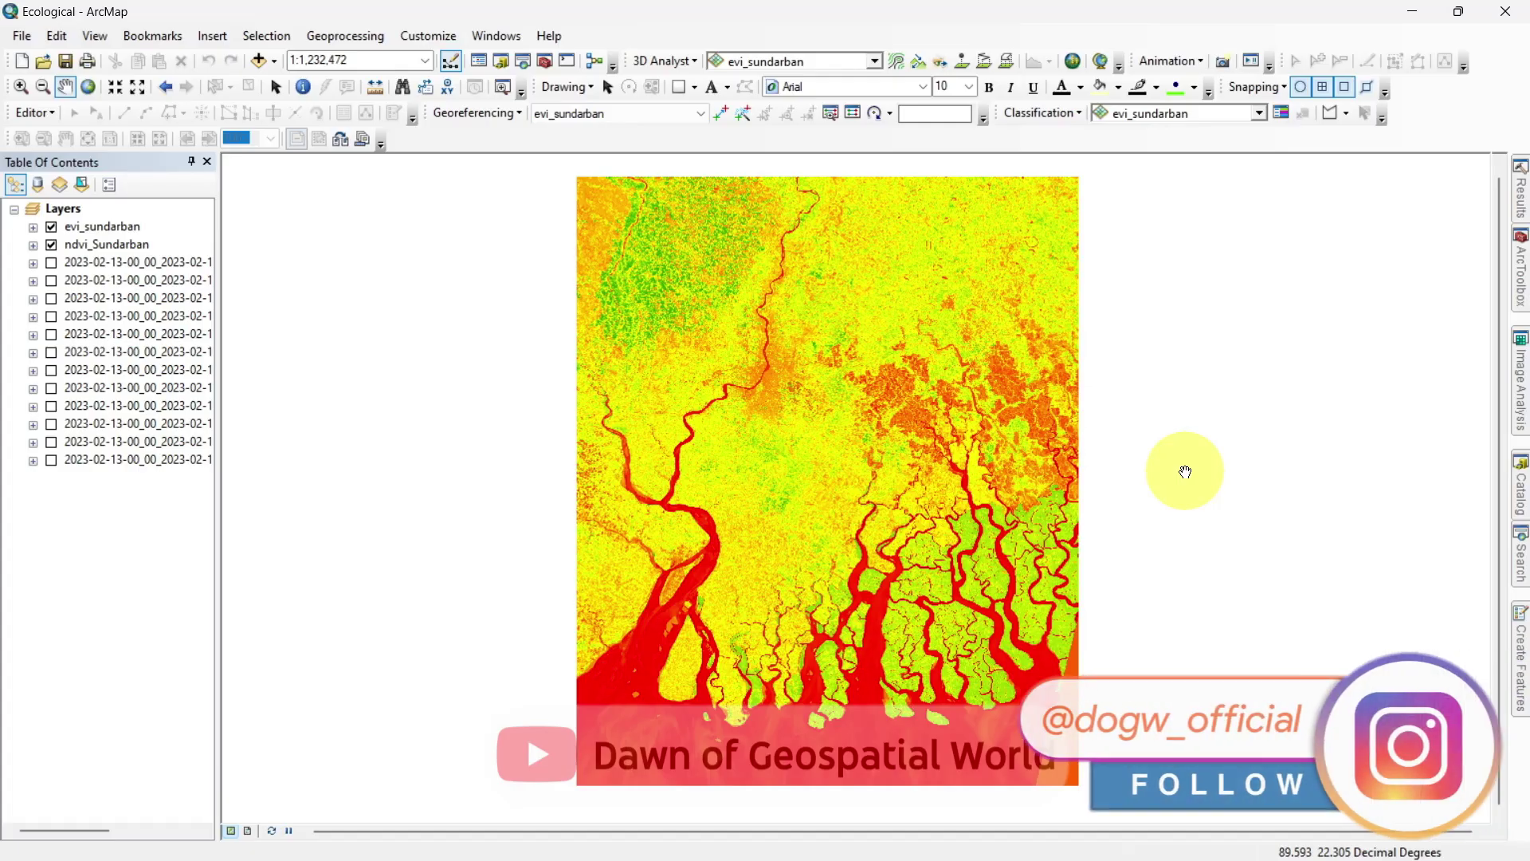
# Step: Widen the layer list and briefly compare the evi_sundarban and ndvi_Sundarban maps
pyautogui.moveTo(217, 281)
pyautogui.mouseDown()
pyautogui.moveTo(369, 280)
pyautogui.moveTo(205, 281)
pyautogui.mouseUp()
pyautogui.click(33, 228)
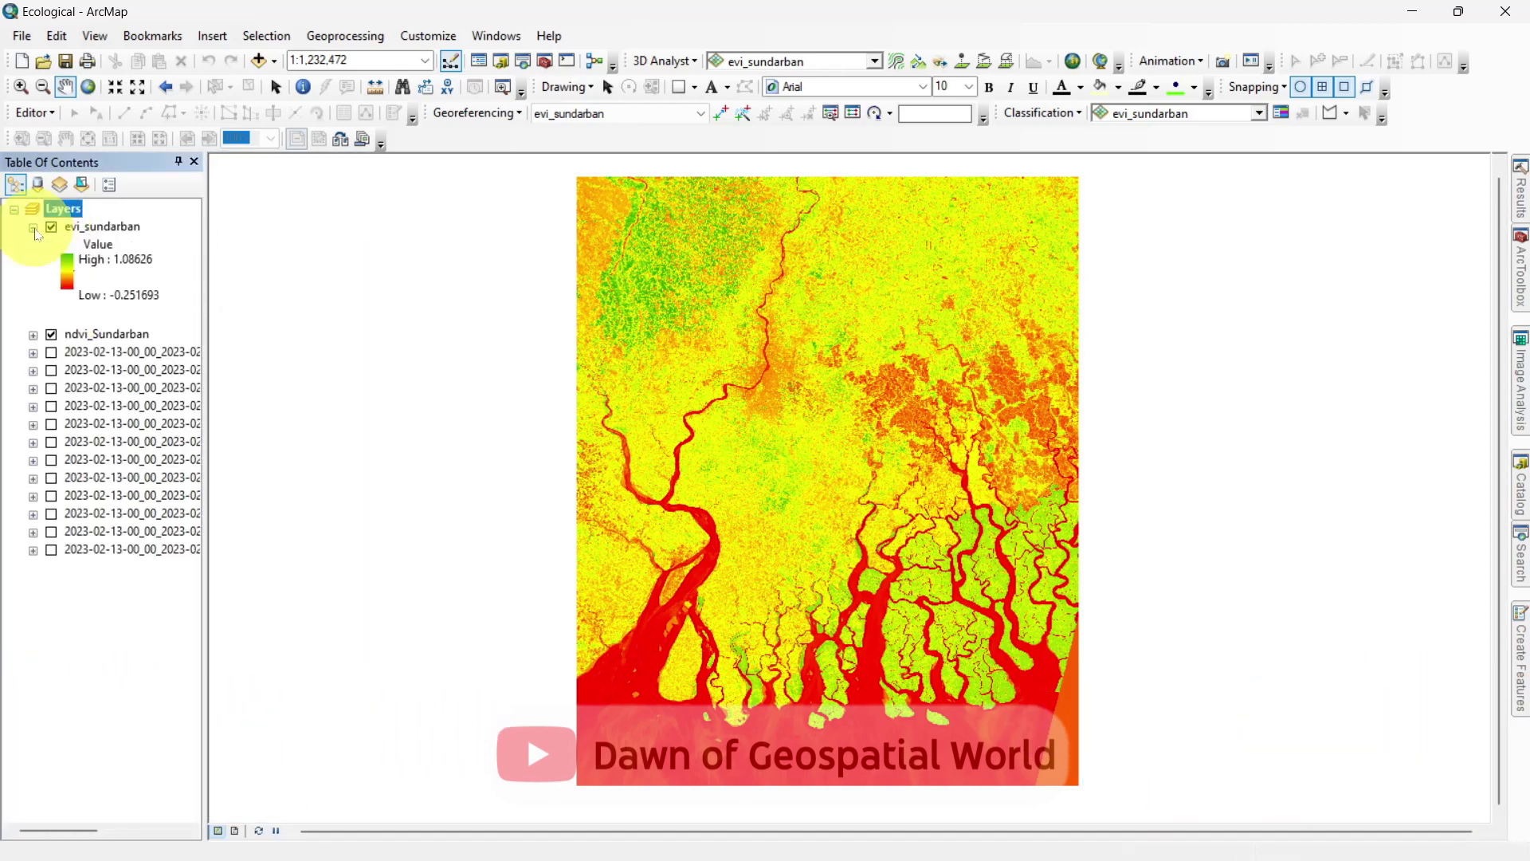
pyautogui.click(33, 228)
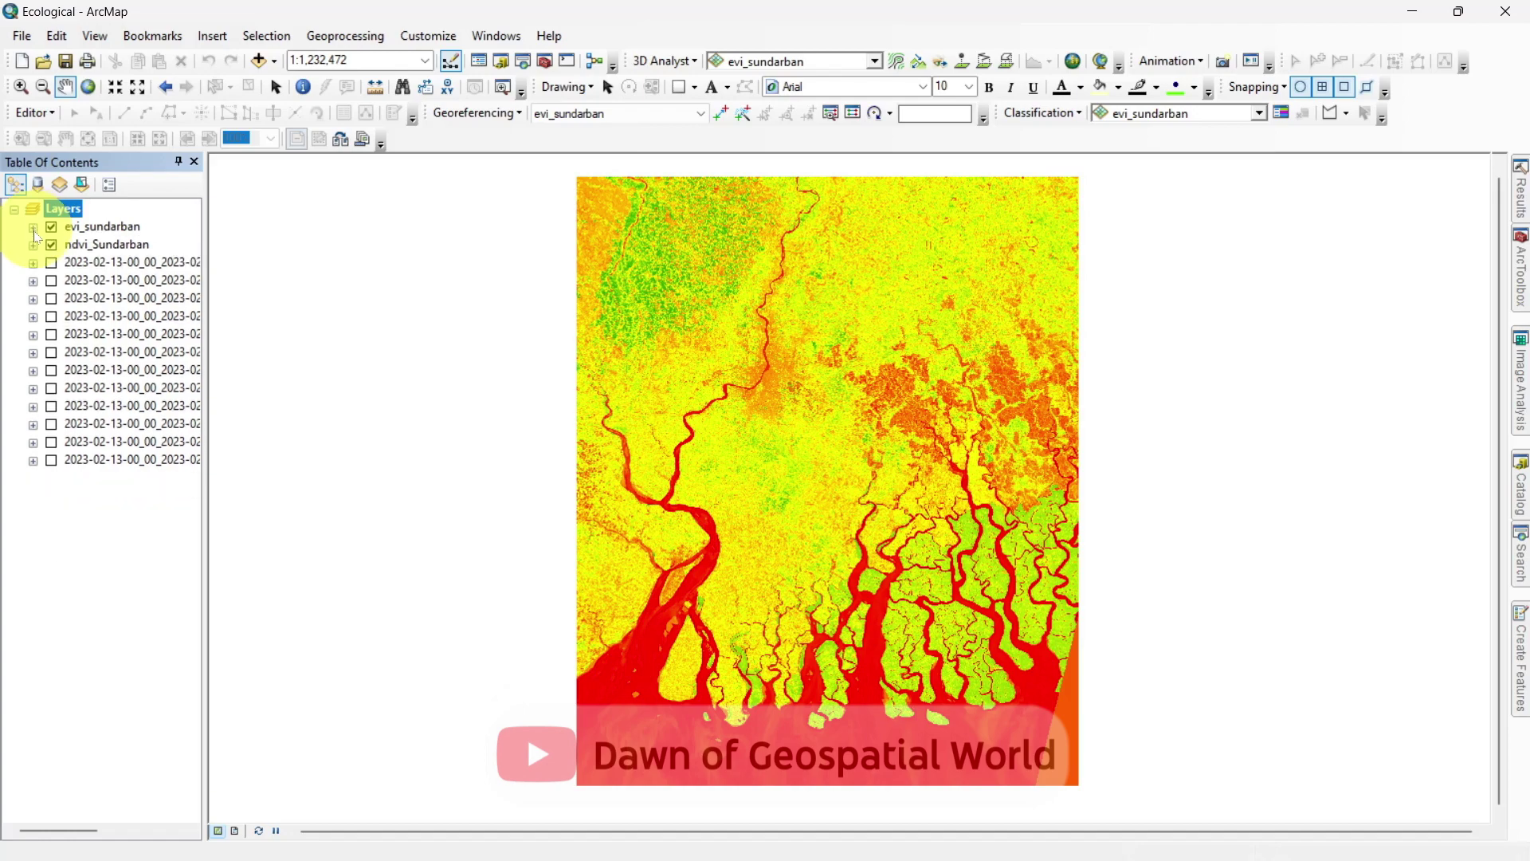
pyautogui.click(32, 246)
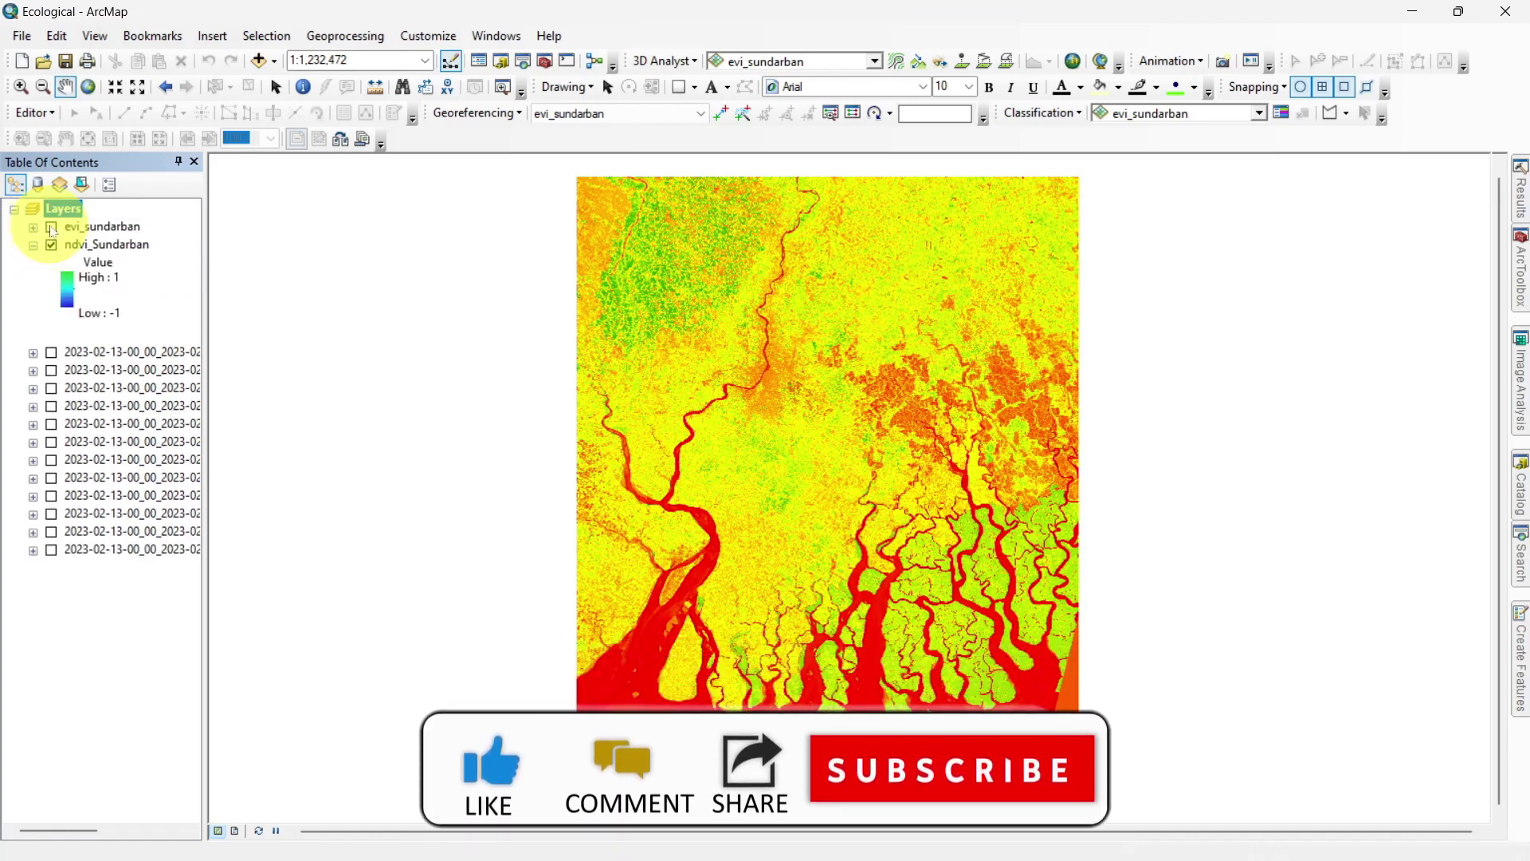
pyautogui.click(51, 229)
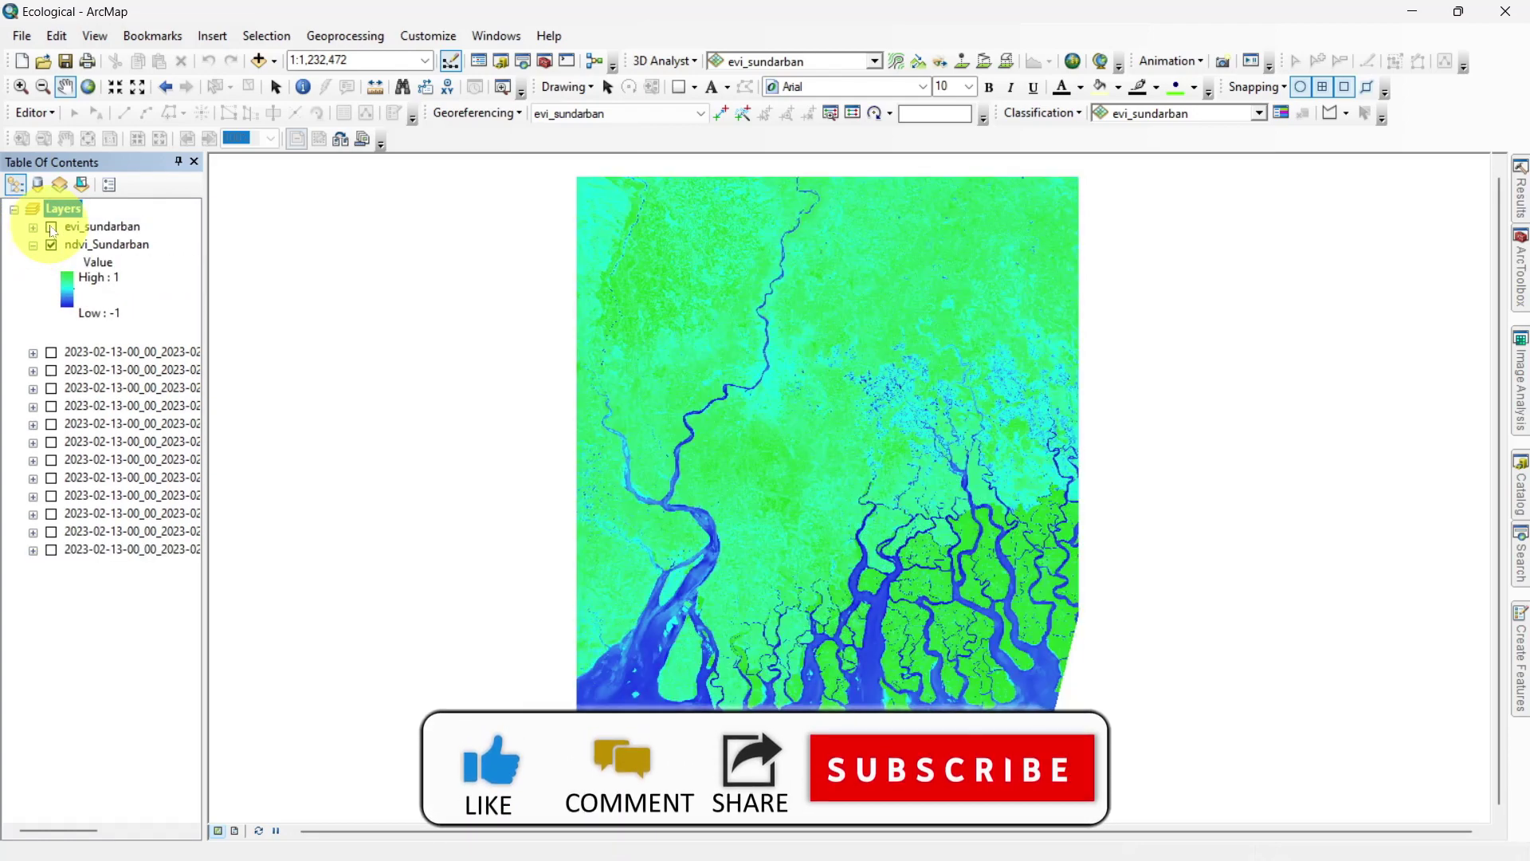
pyautogui.click(51, 228)
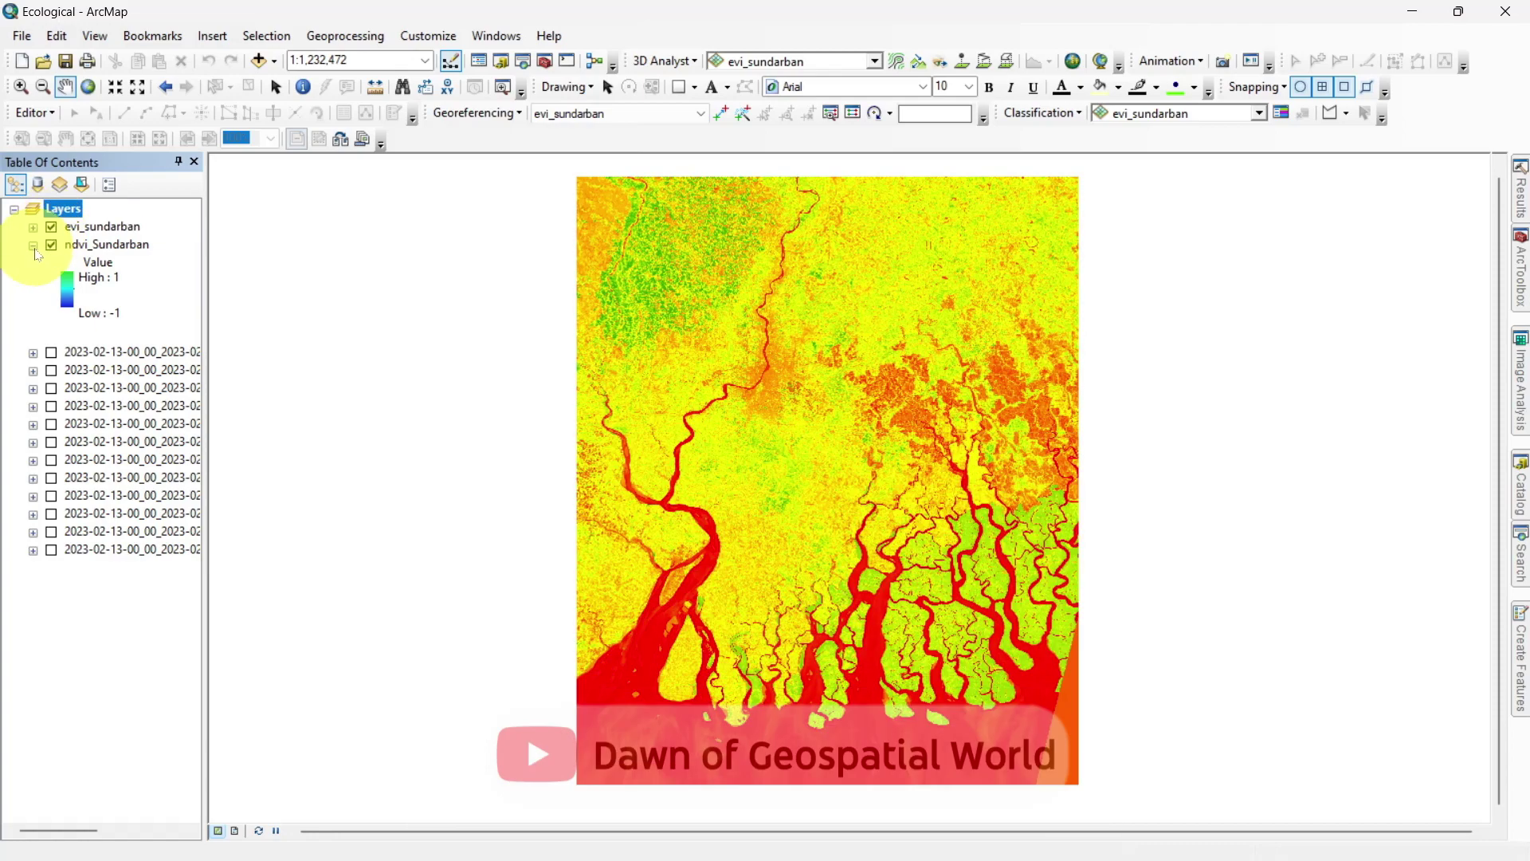
pyautogui.click(33, 246)
pyautogui.click(138, 596)
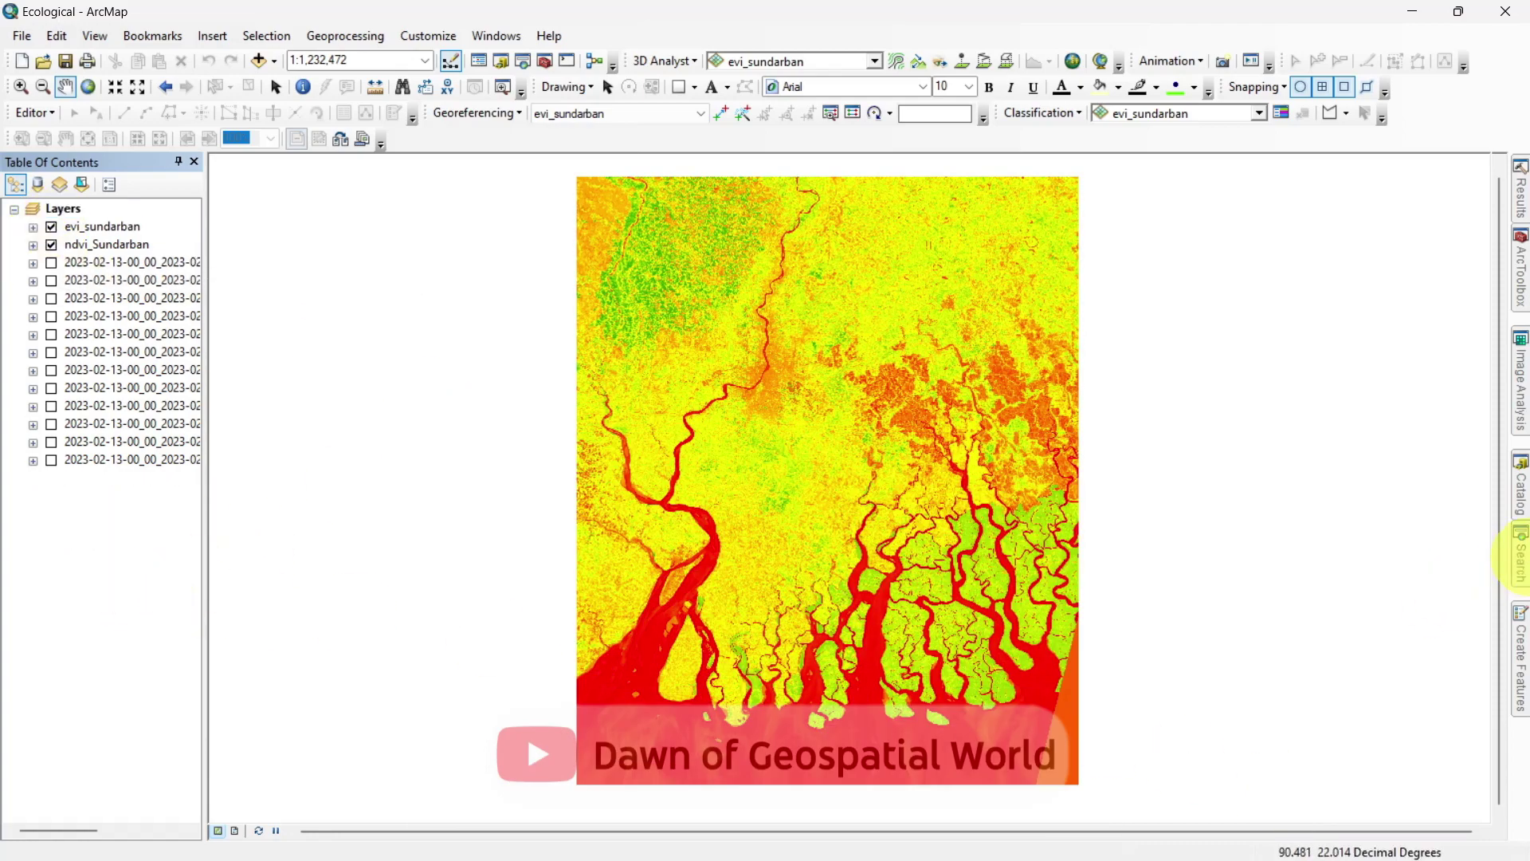
# Step: In Raster Calculator, enter the expression (17.155 * "evi_sundarban") - 2.5745
pyautogui.click(1521, 555)
pyautogui.write('raster calculator')
pyautogui.press('Return')
pyautogui.click(1274, 365)
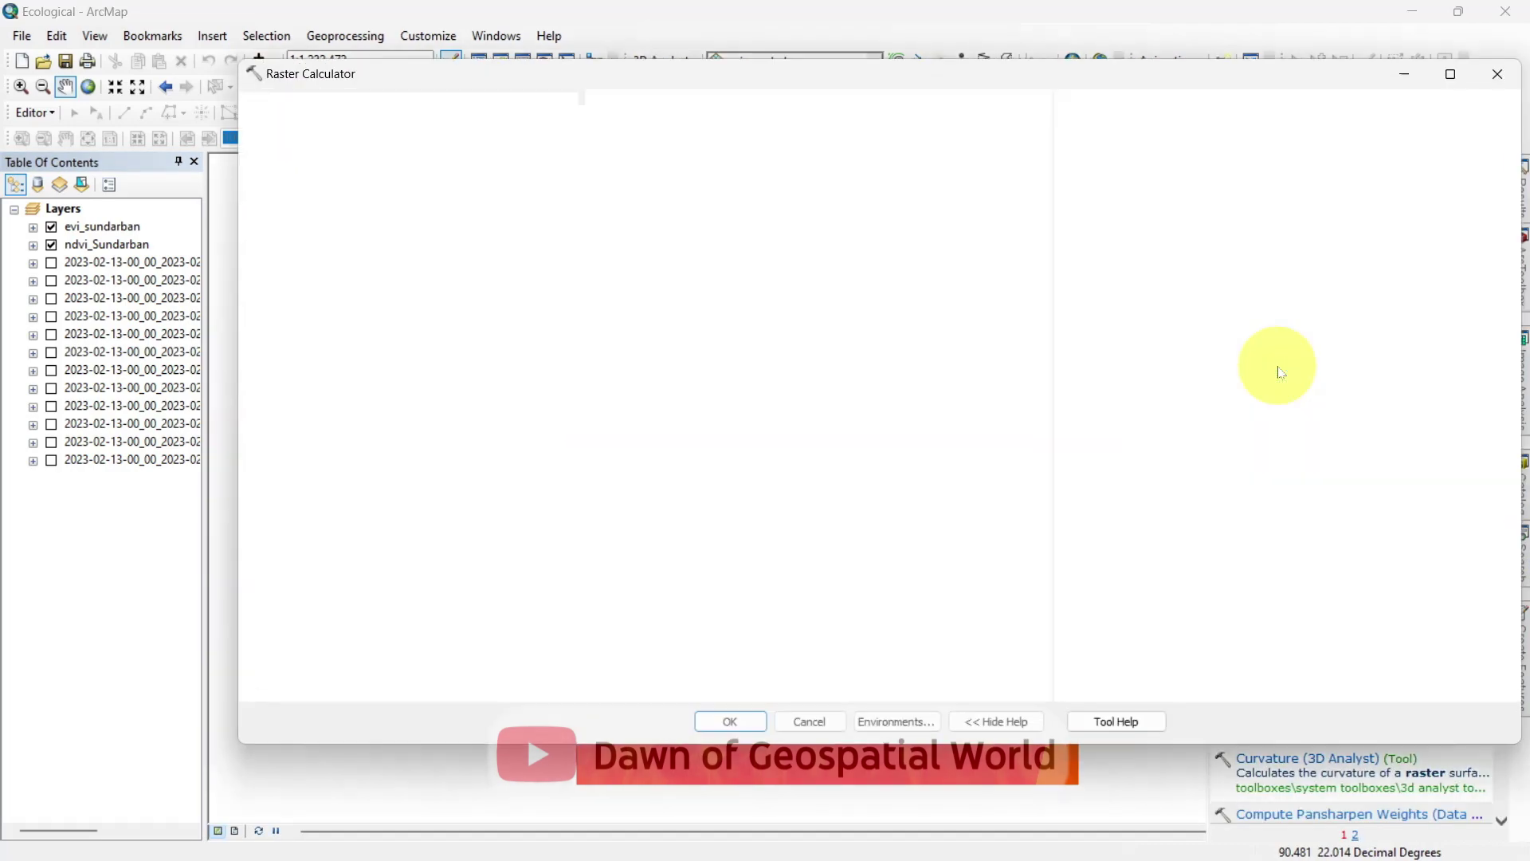
pyautogui.click(943, 305)
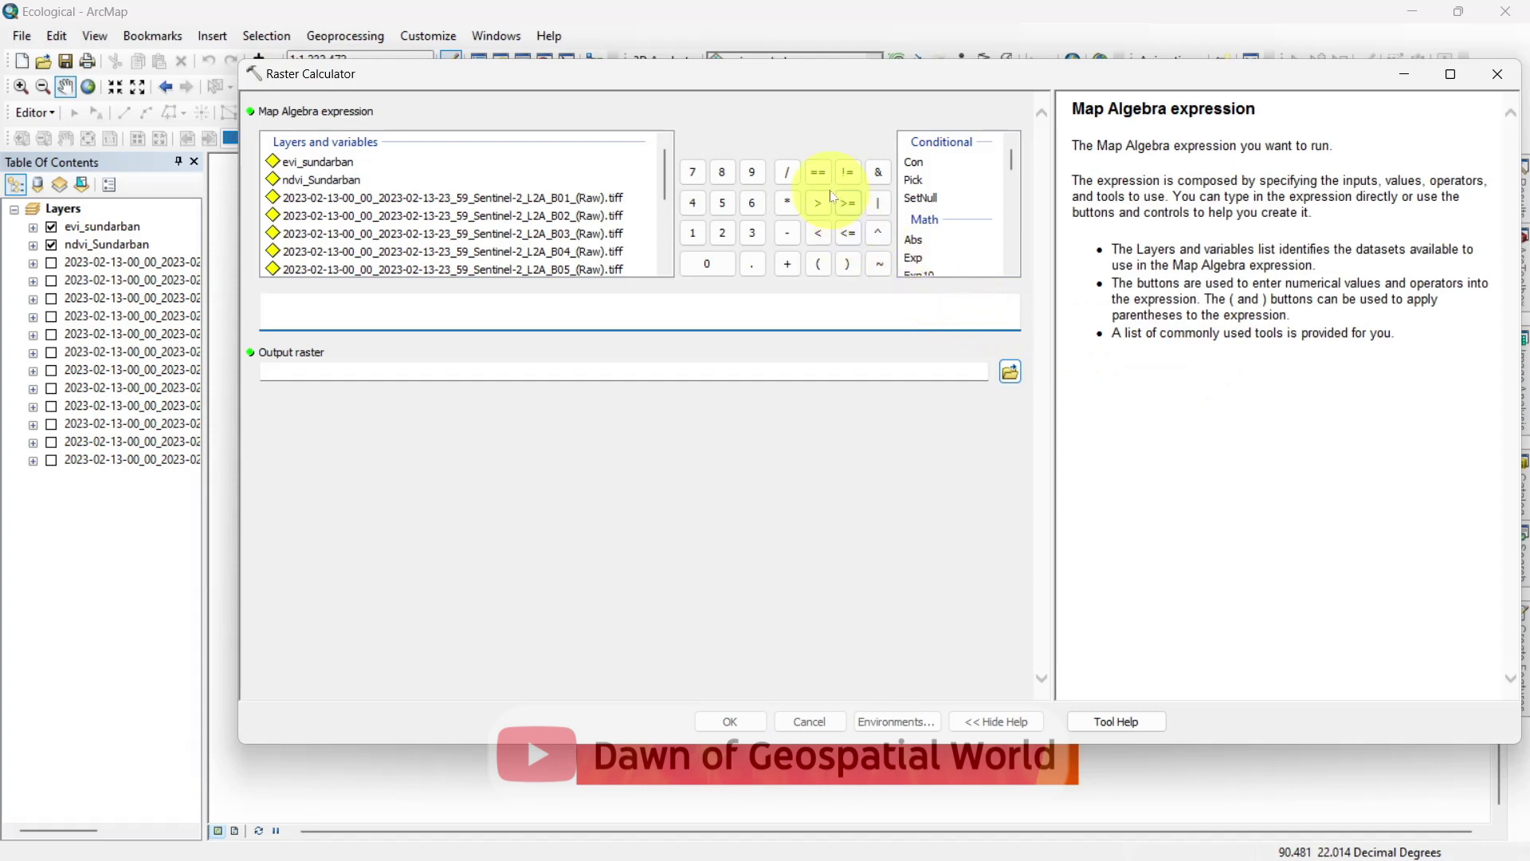
pyautogui.click(817, 263)
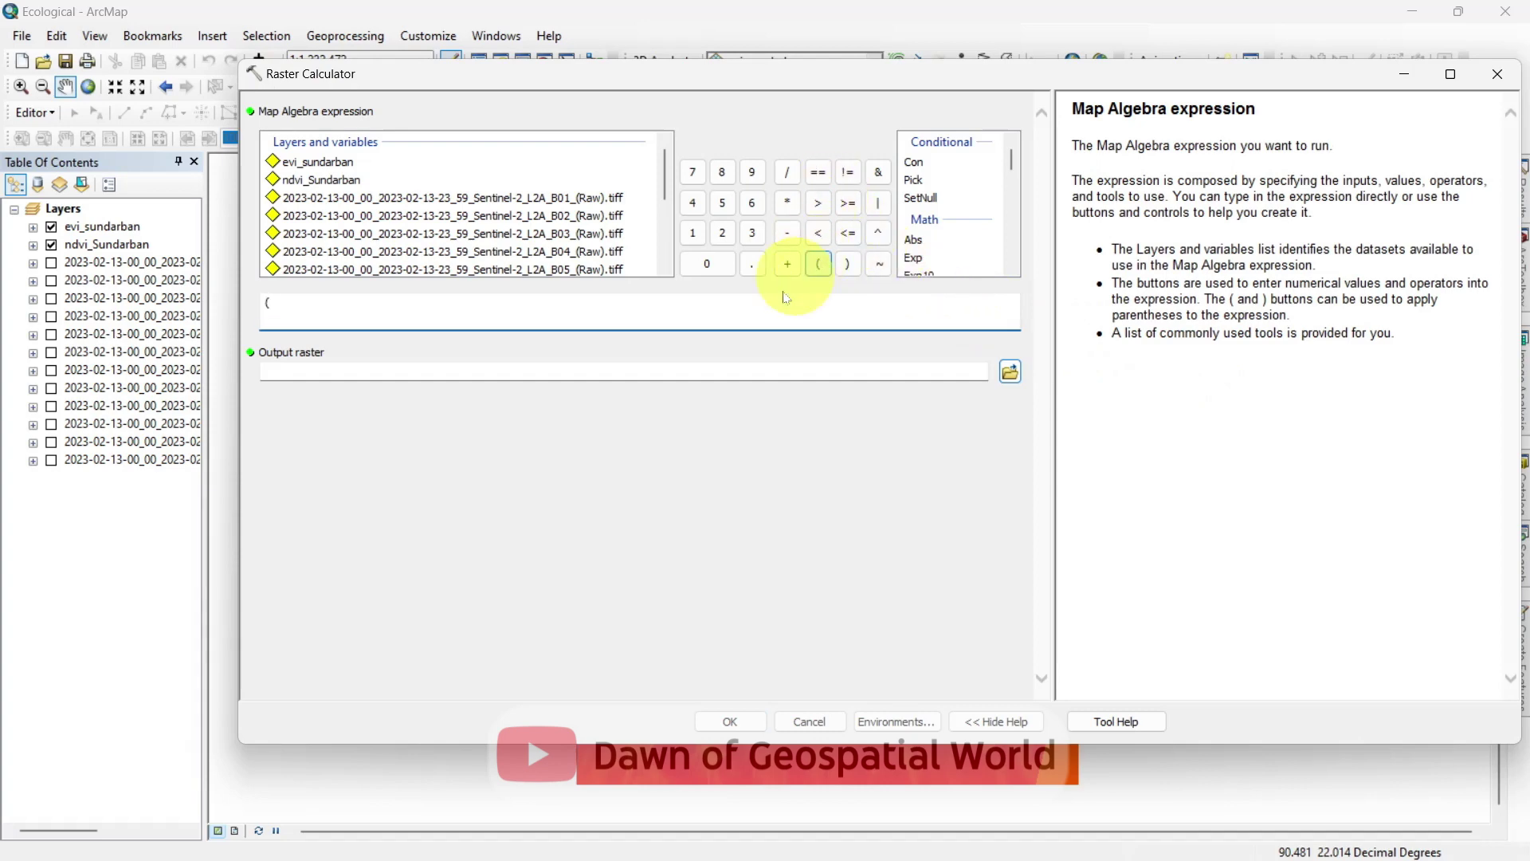
pyautogui.write('17.155')
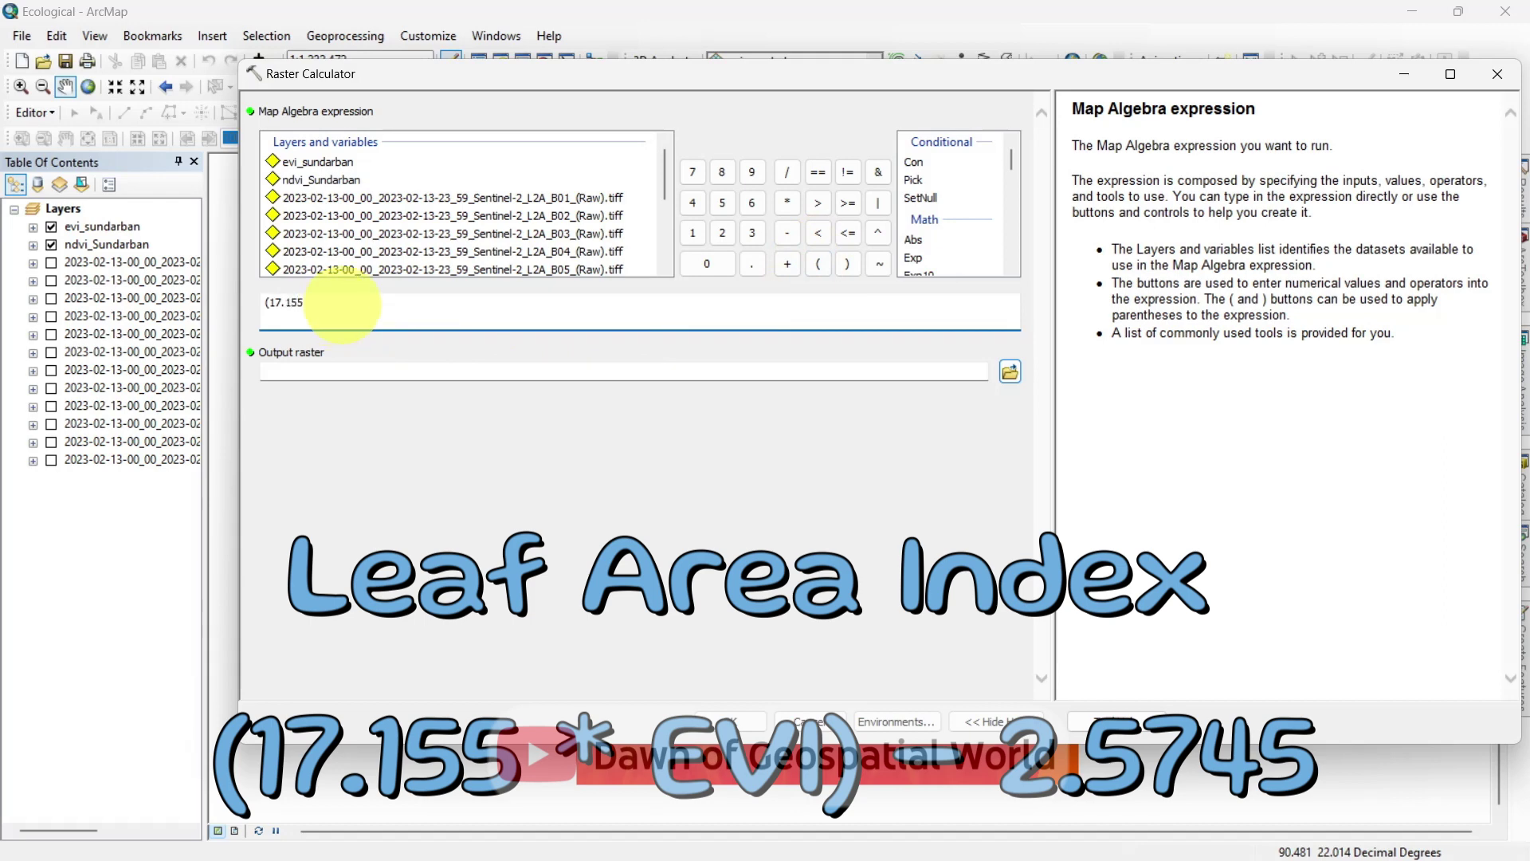
pyautogui.click(788, 205)
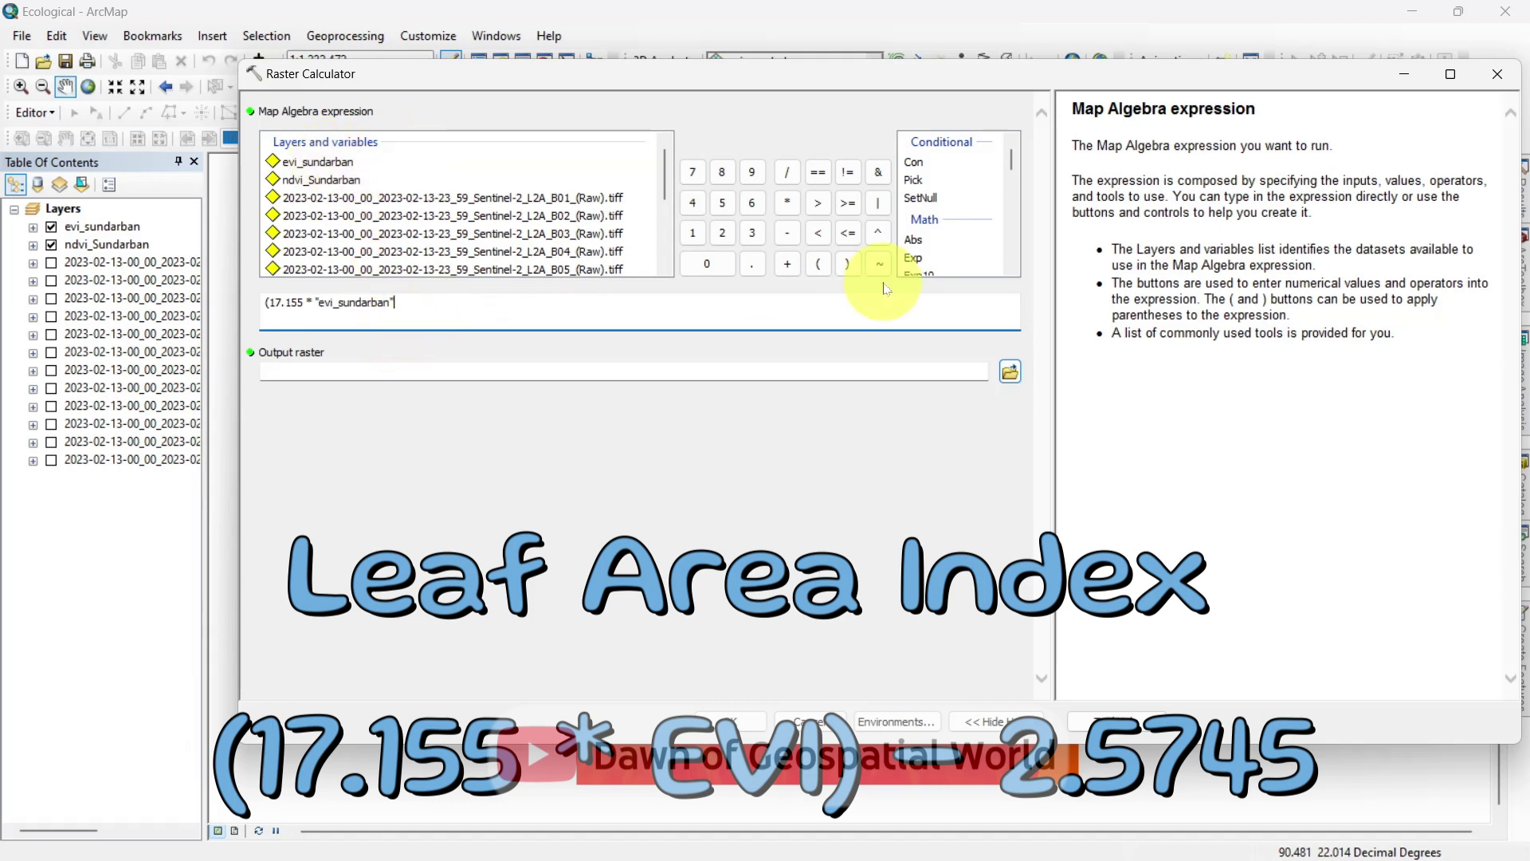
pyautogui.click(848, 264)
pyautogui.click(787, 233)
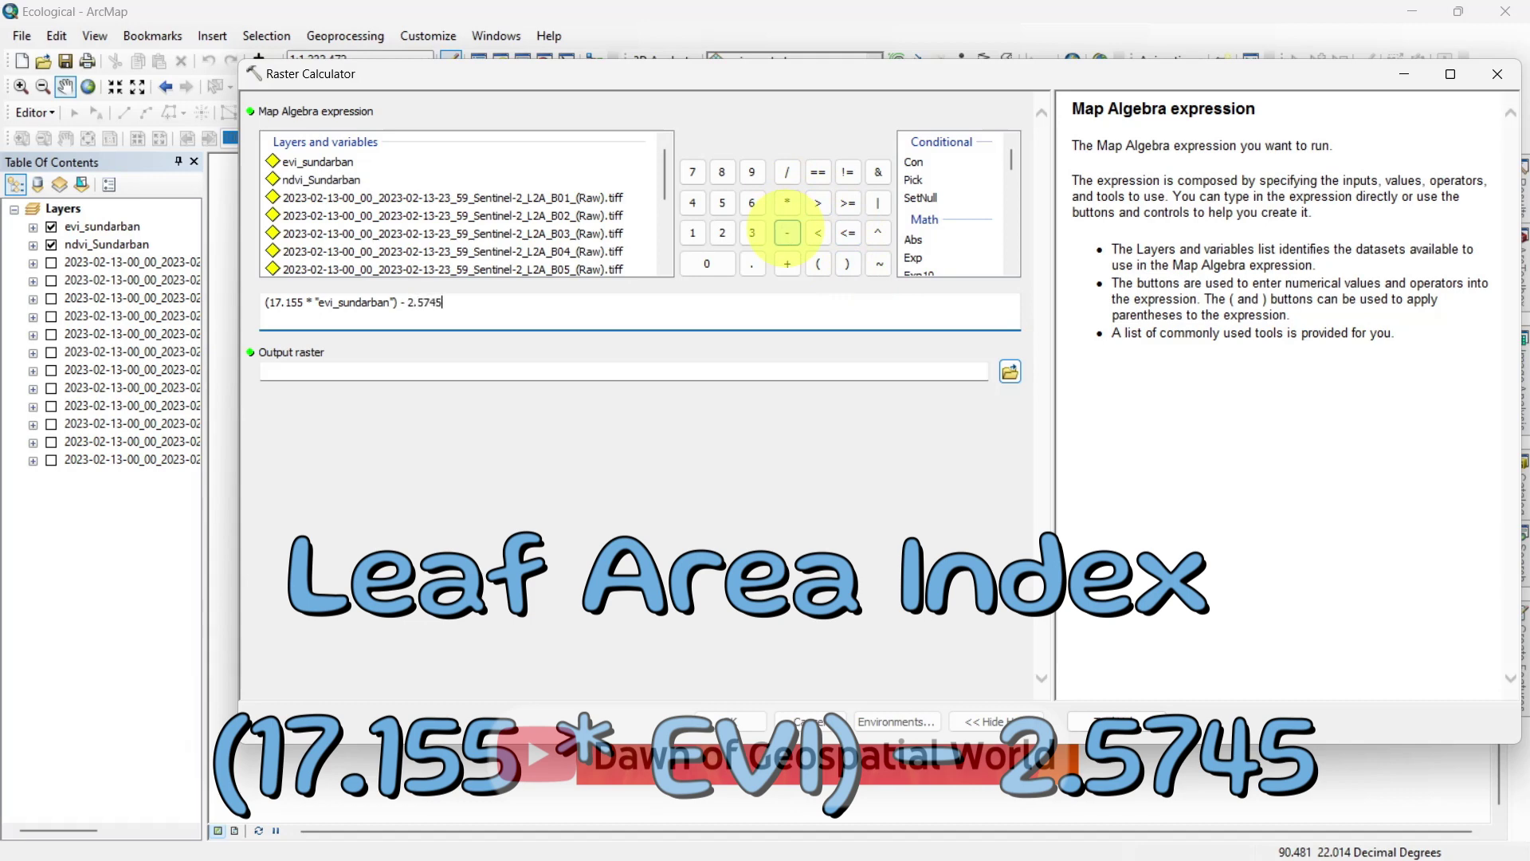
# Step: Name the output raster LAI_Sundarban and run the calculation
pyautogui.click(909, 372)
pyautogui.write('LAI_Sundarban')
pyautogui.click(730, 722)
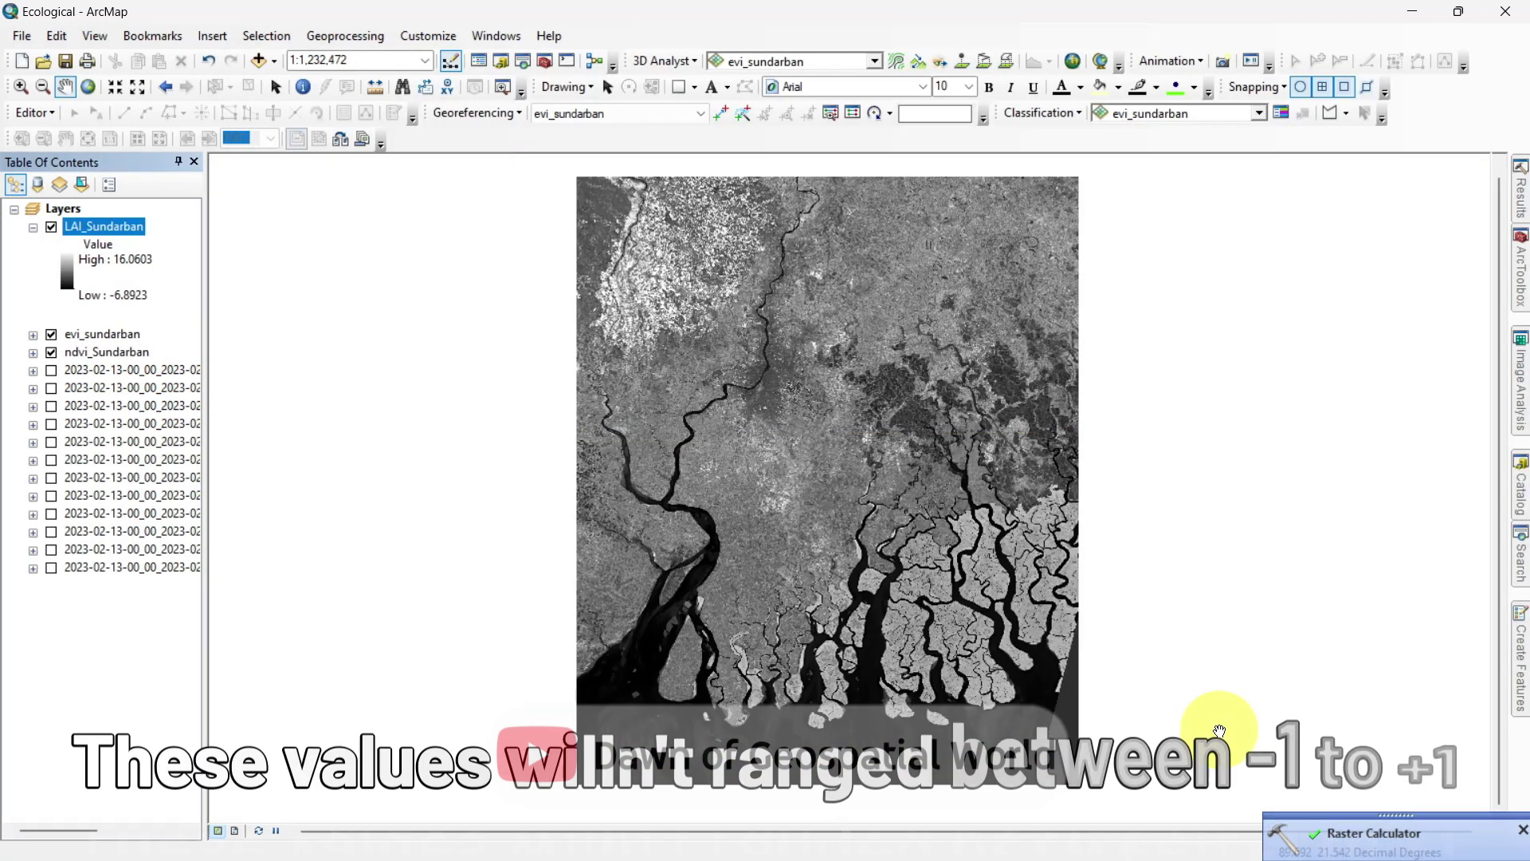
# Step: Symbolise LAI_Sundarban with an inverted purple-to-green stretched colour ramp
pyautogui.rightClick(110, 230)
pyautogui.click(188, 516)
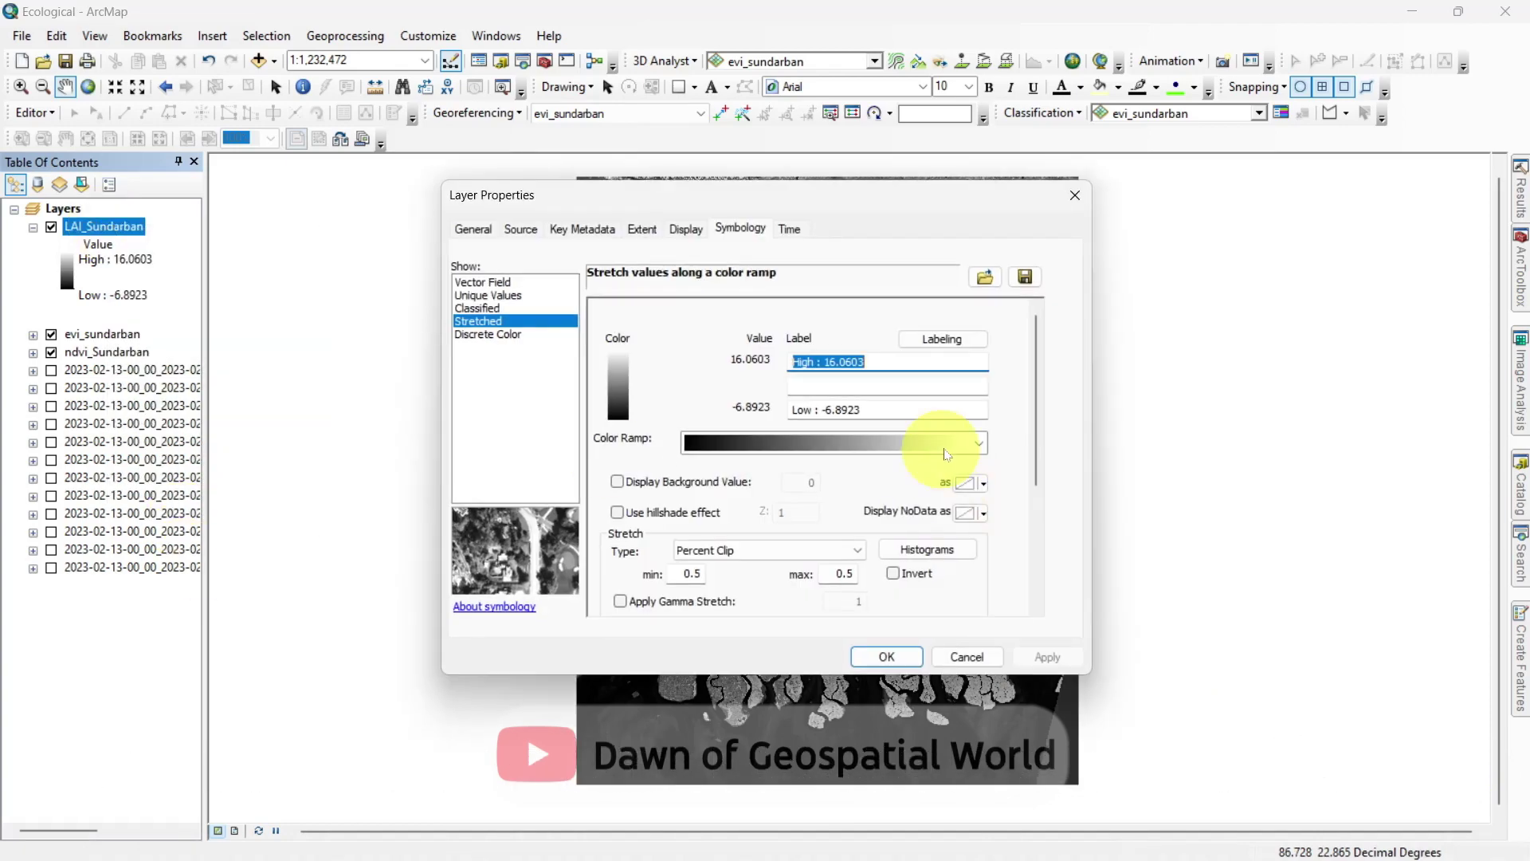
pyautogui.click(941, 440)
pyautogui.click(916, 184)
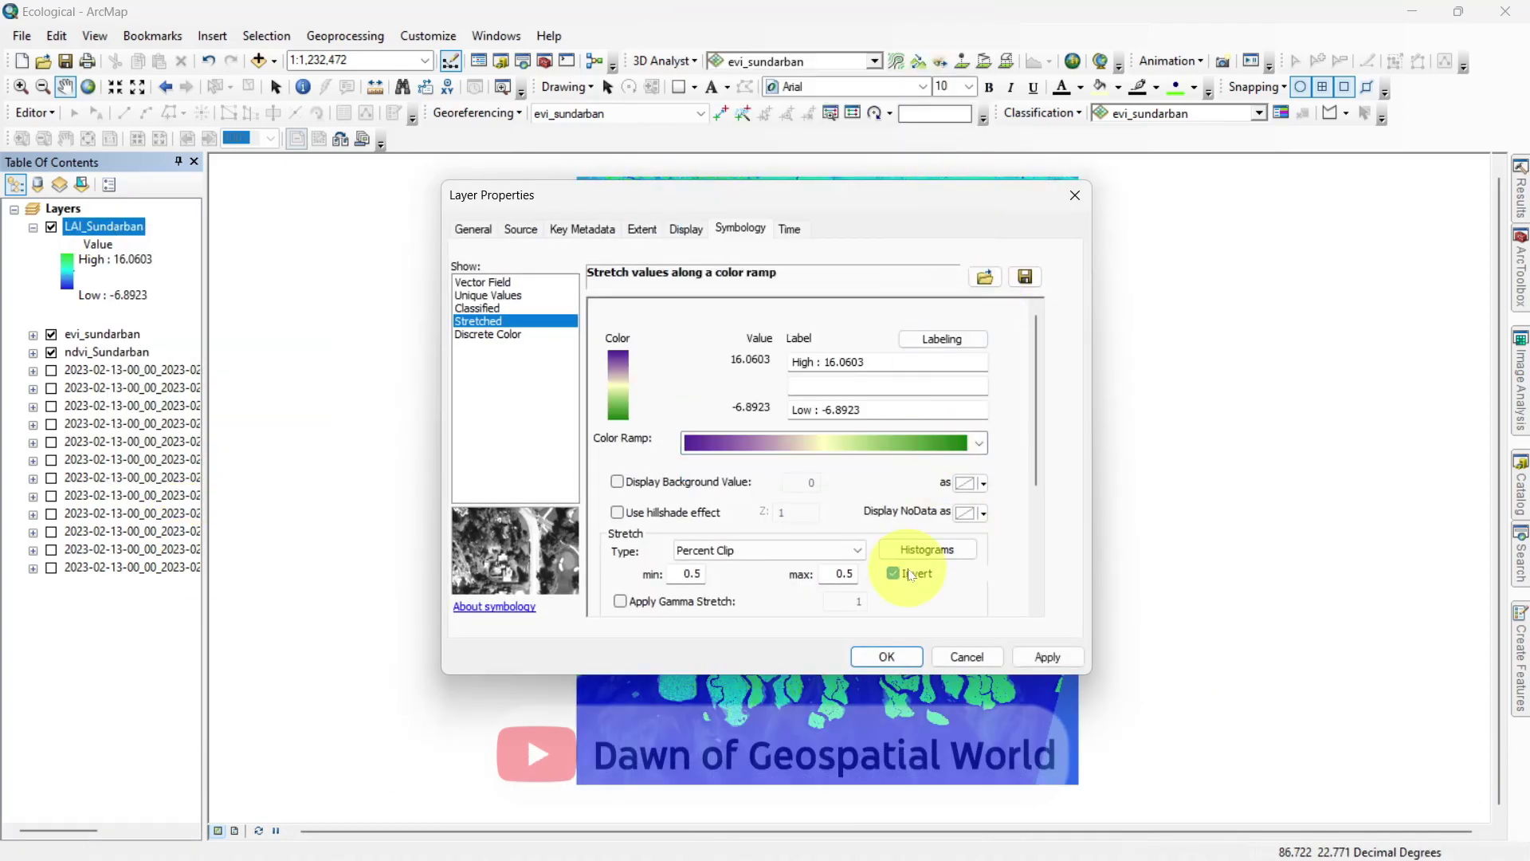
pyautogui.click(886, 657)
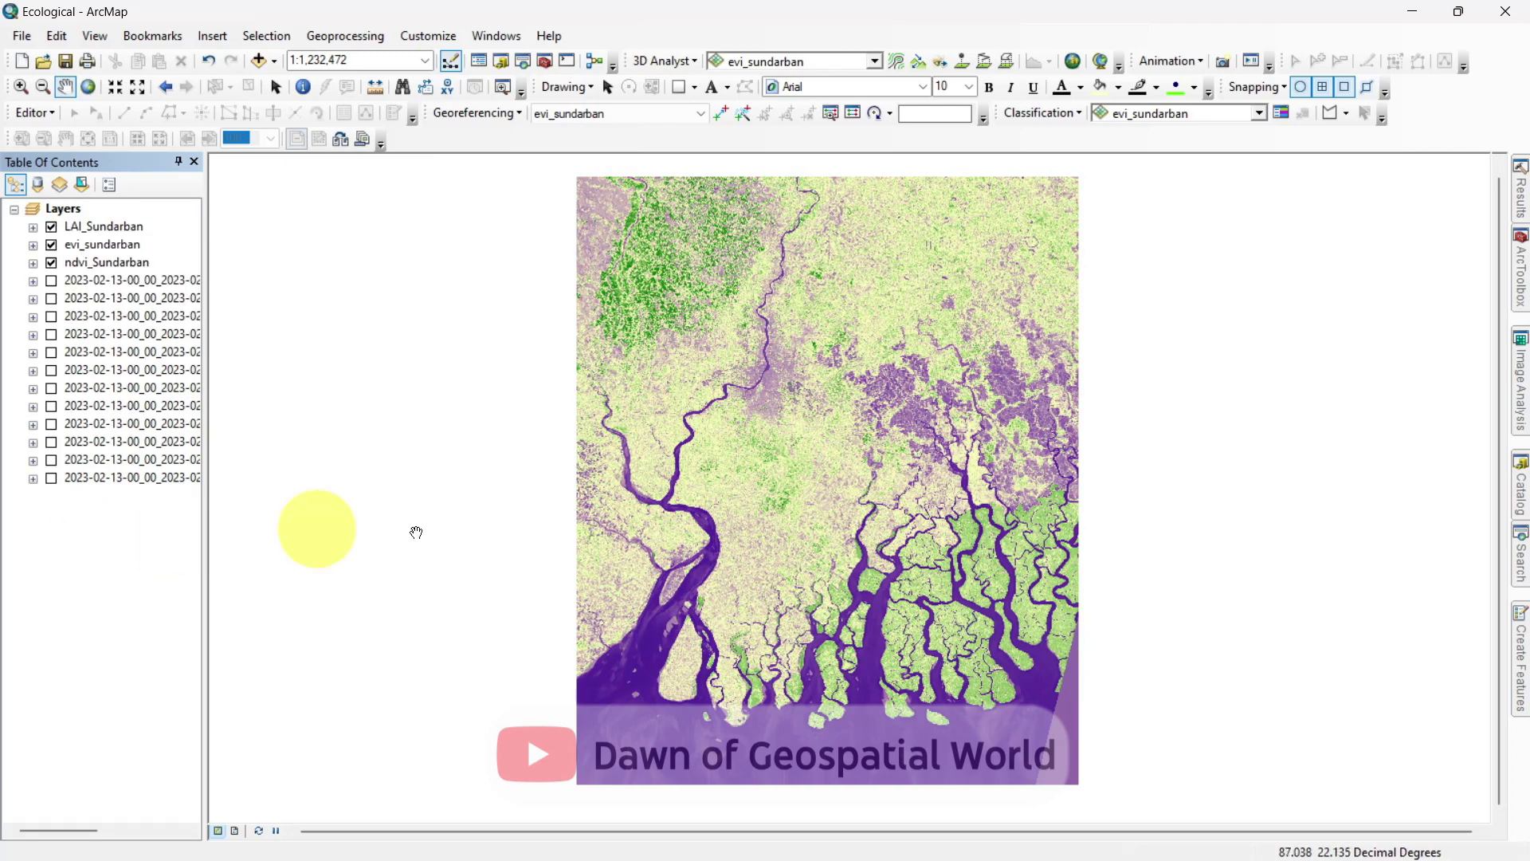
pyautogui.click(1518, 556)
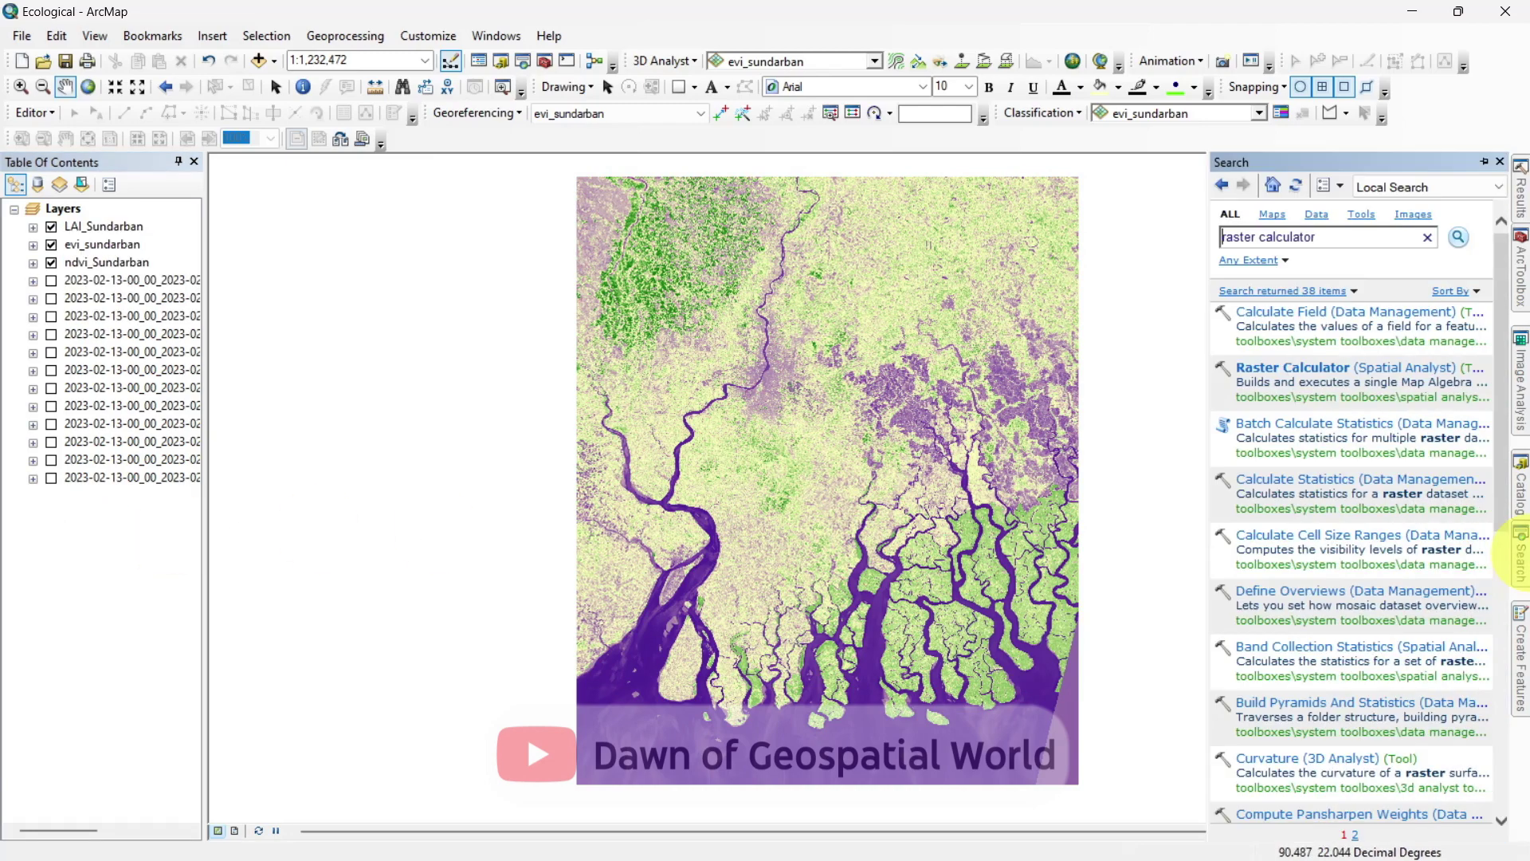
# Step: Calculate (127 * "ndvi_Sundarban") - 46.61 with output named CHL_Sundarban
pyautogui.click(1276, 367)
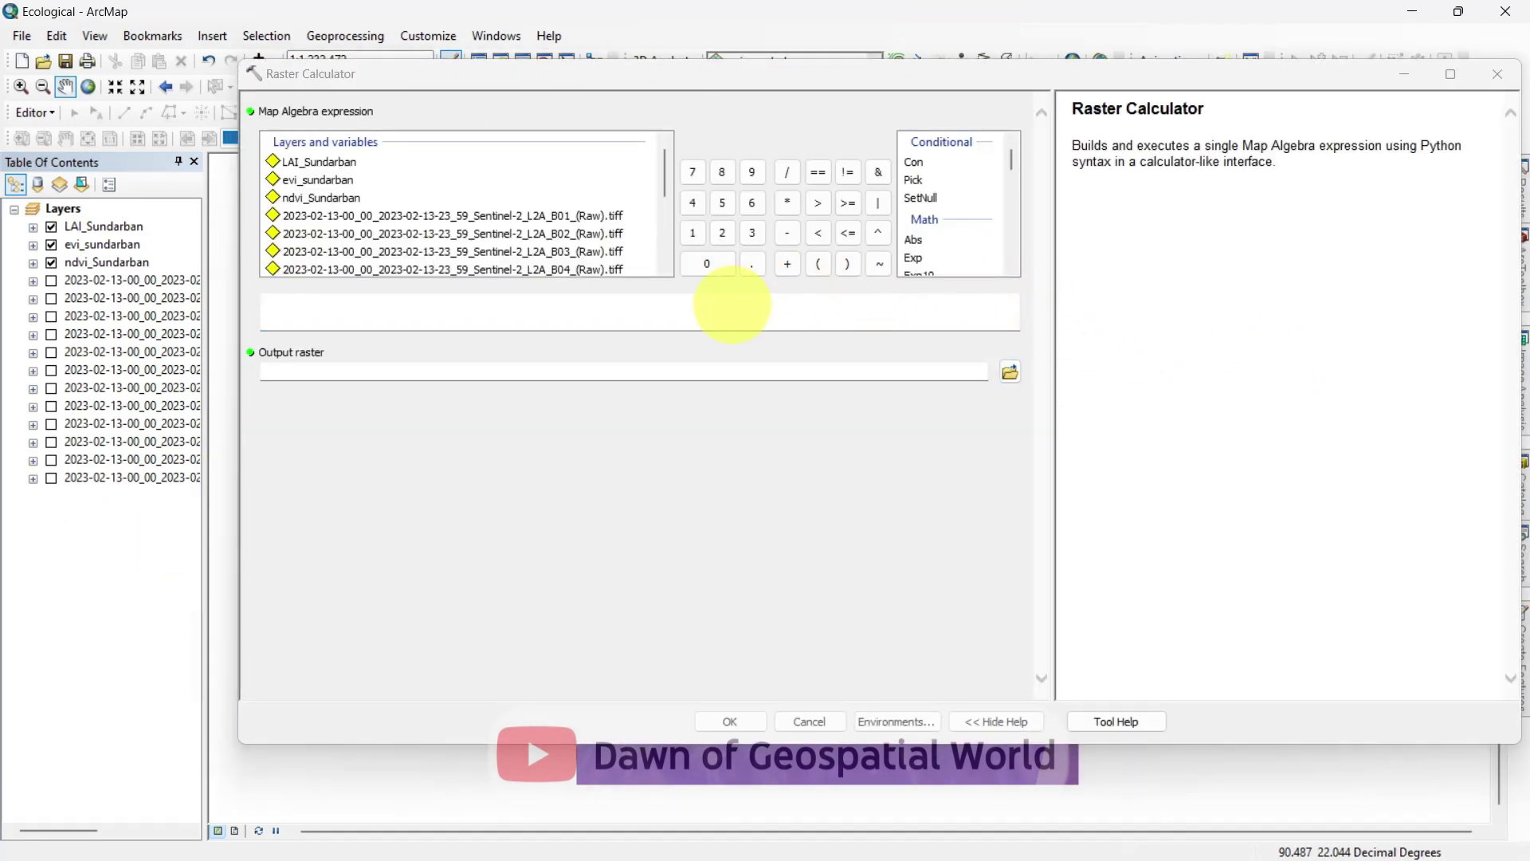
pyautogui.click(819, 265)
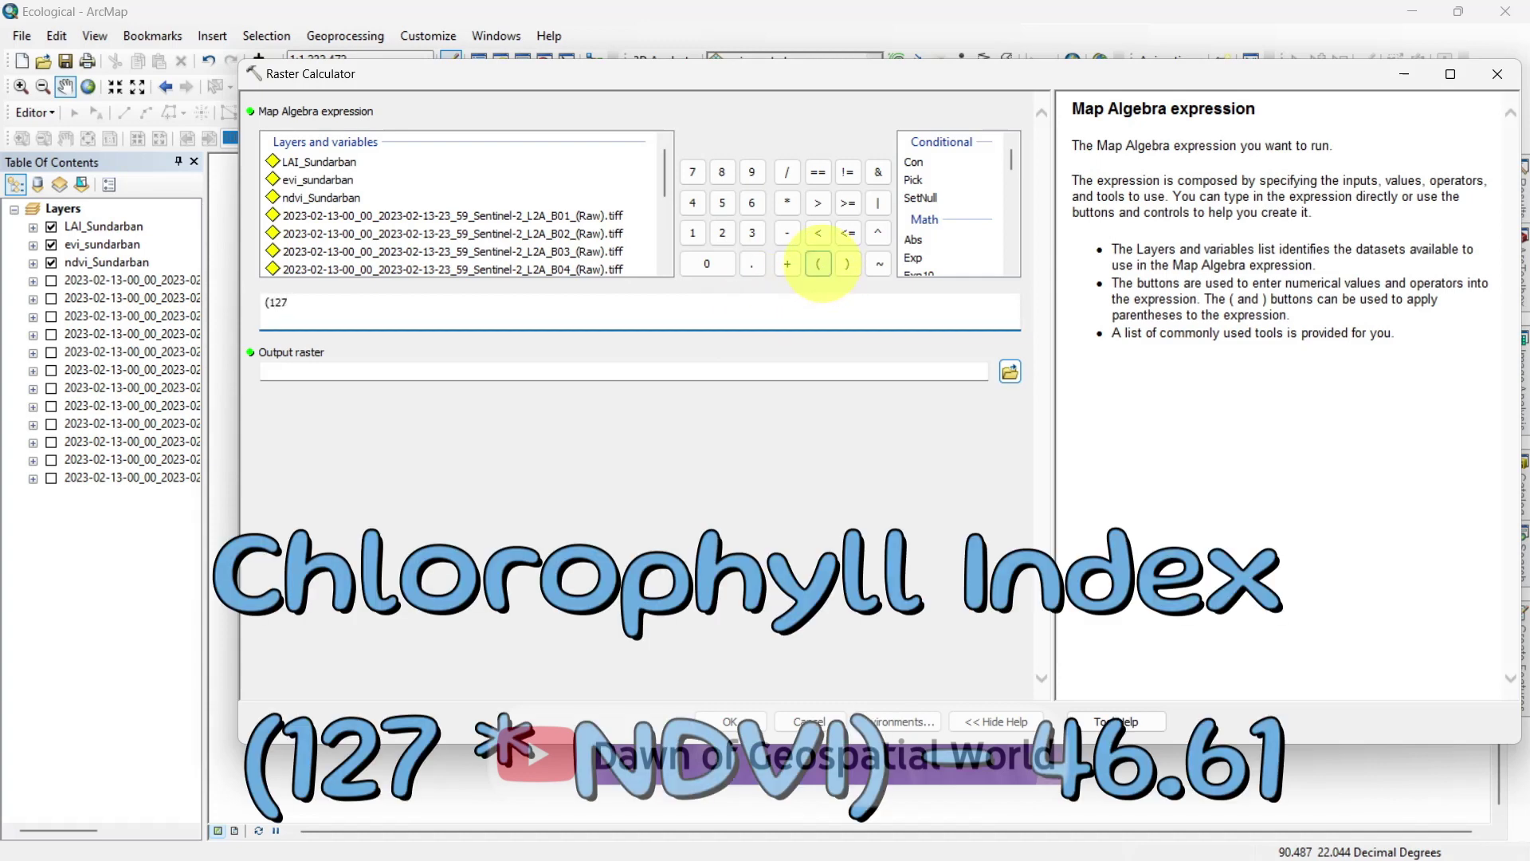
pyautogui.click(787, 206)
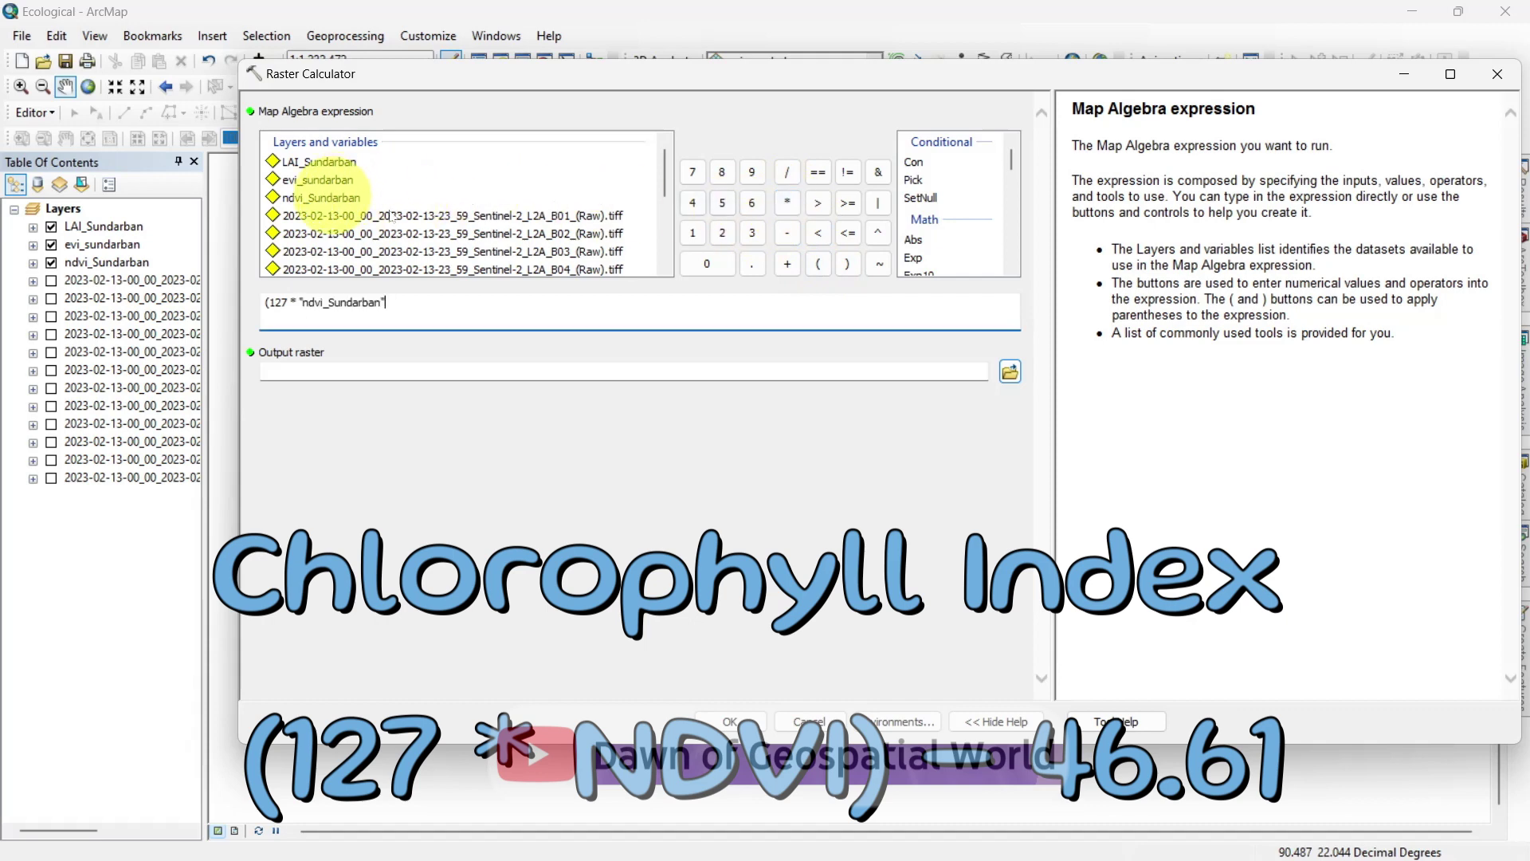
pyautogui.click(849, 271)
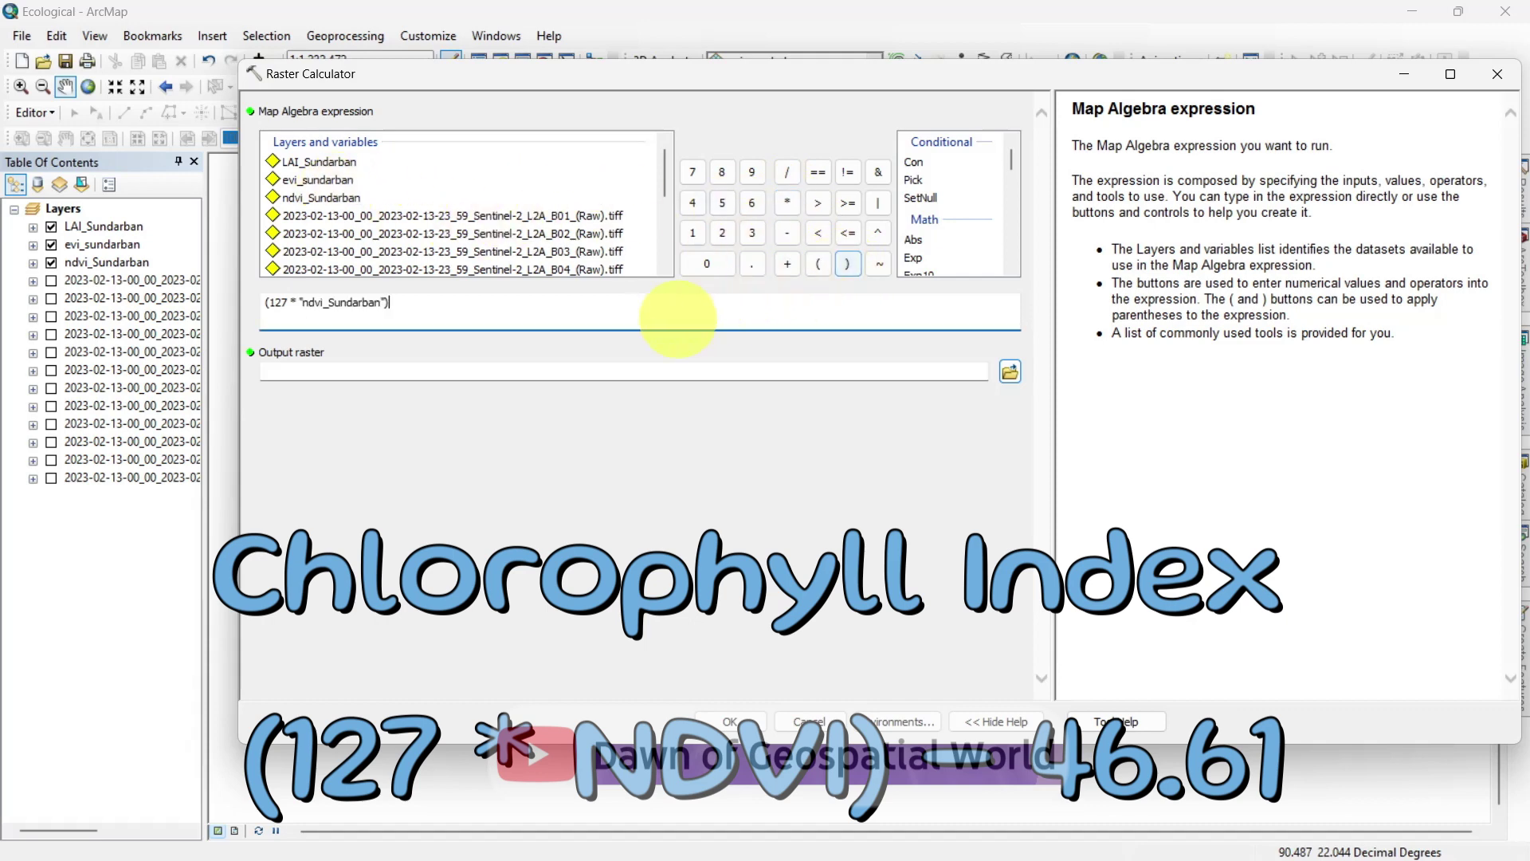
pyautogui.click(786, 233)
pyautogui.write('46.61')
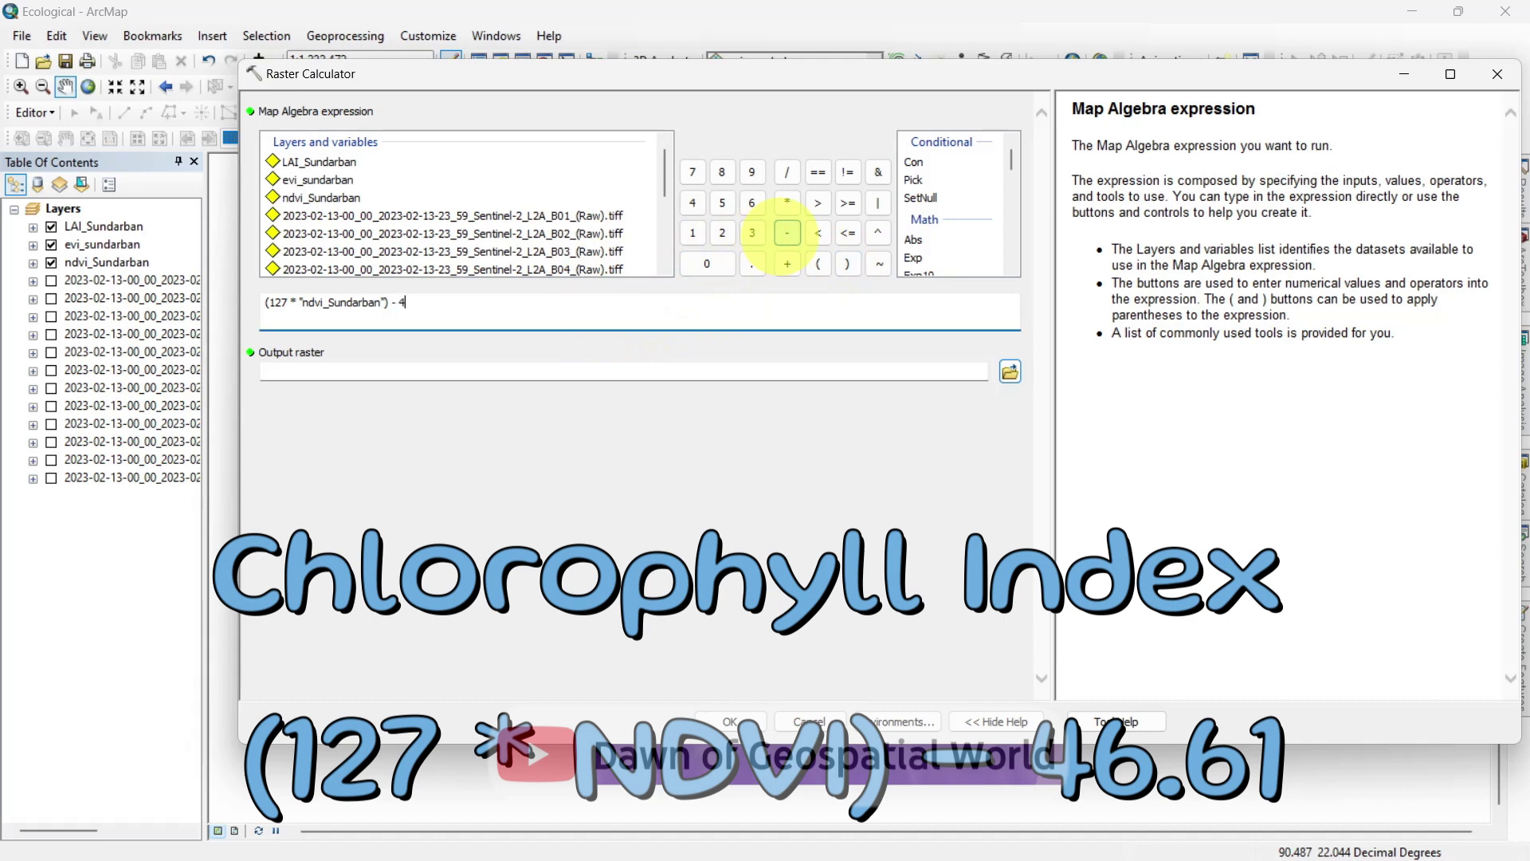
pyautogui.click(886, 371)
pyautogui.write('CHL_Sundarban')
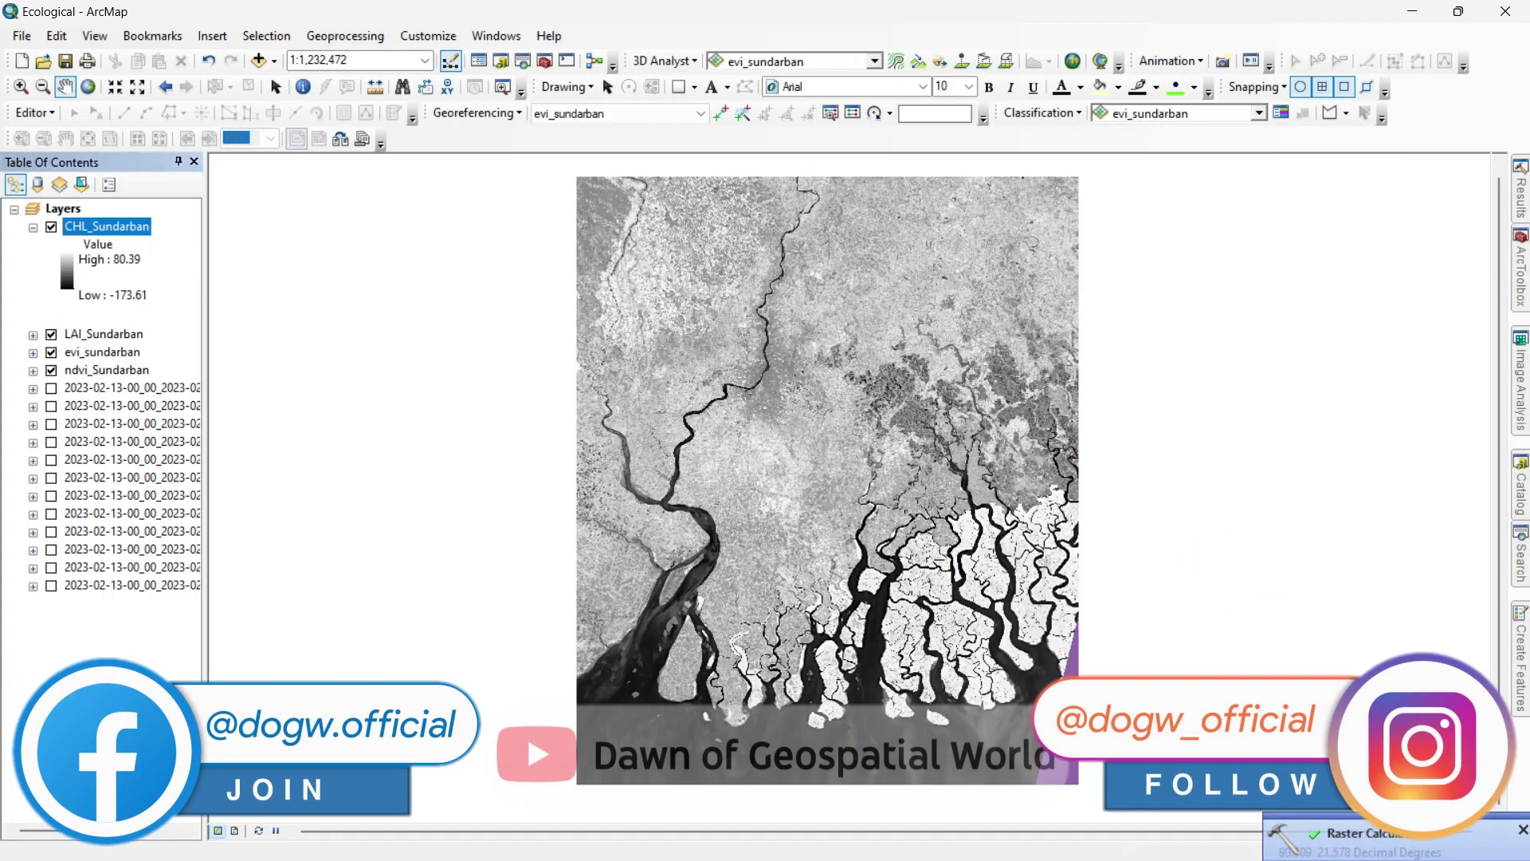
# Step: Hide the LAI, EVI and NDVI layers so only CHL_Sundarban is visible
pyautogui.click(1520, 830)
pyautogui.click(51, 334)
pyautogui.click(51, 352)
pyautogui.click(51, 370)
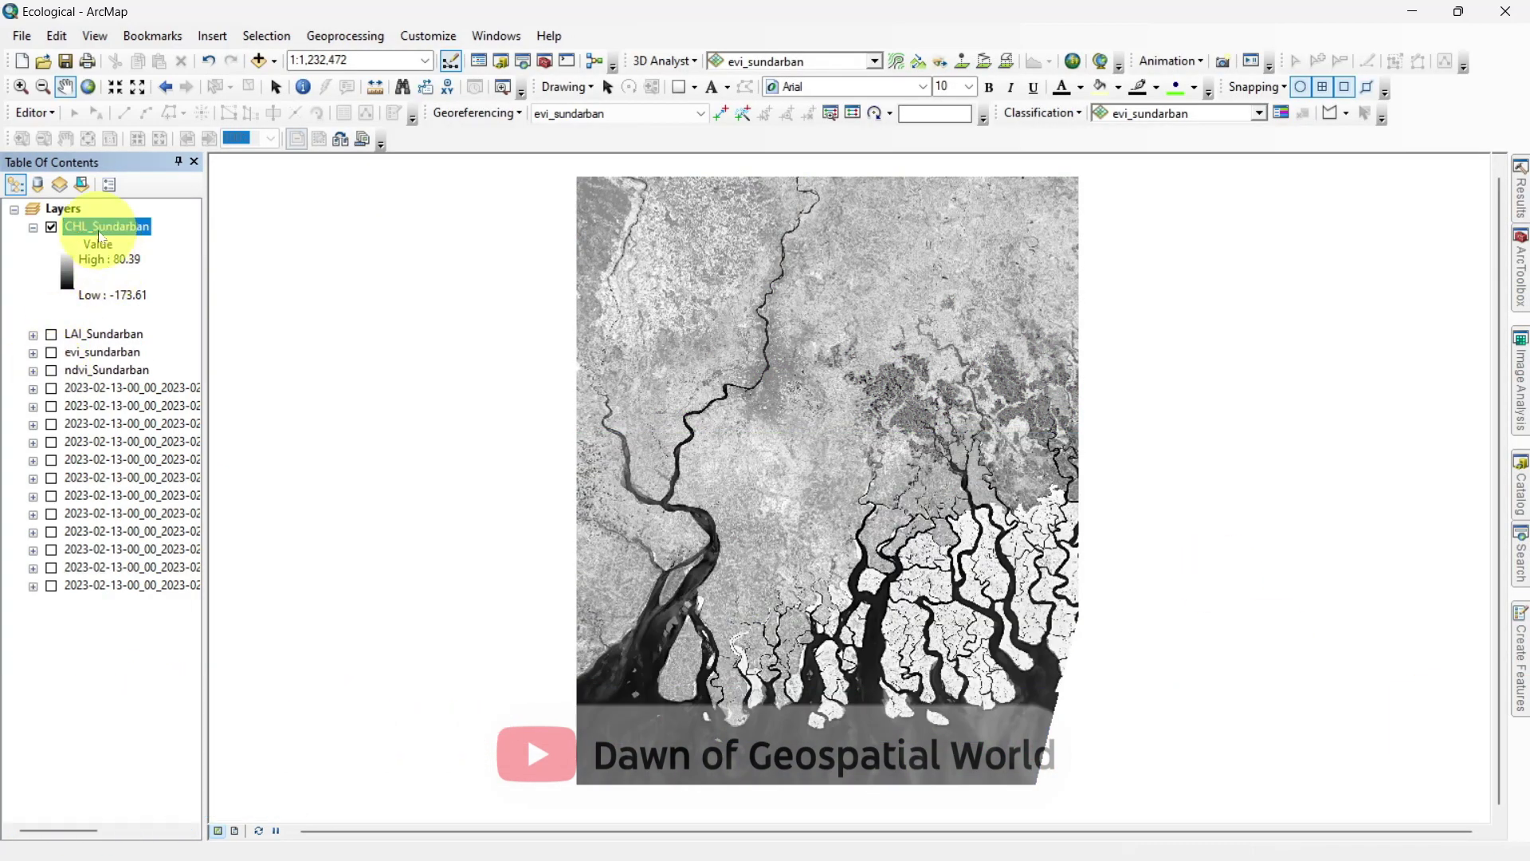
# Step: Colour CHL_Sundarban with a light-to-bright green stretched ramp
pyautogui.doubleClick(107, 227)
pyautogui.click(1020, 441)
pyautogui.click(991, 375)
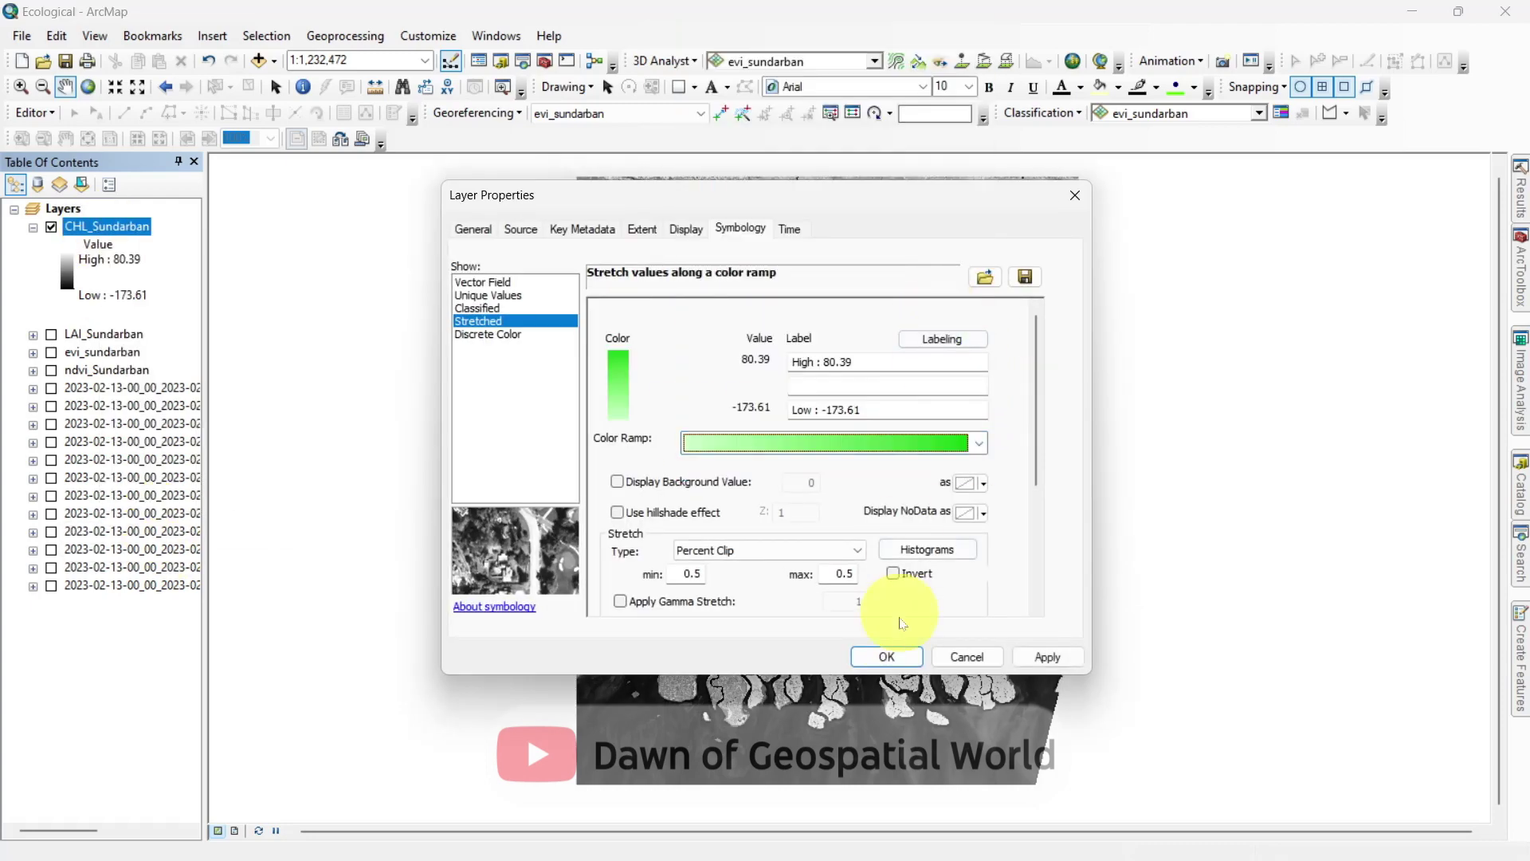
pyautogui.click(885, 652)
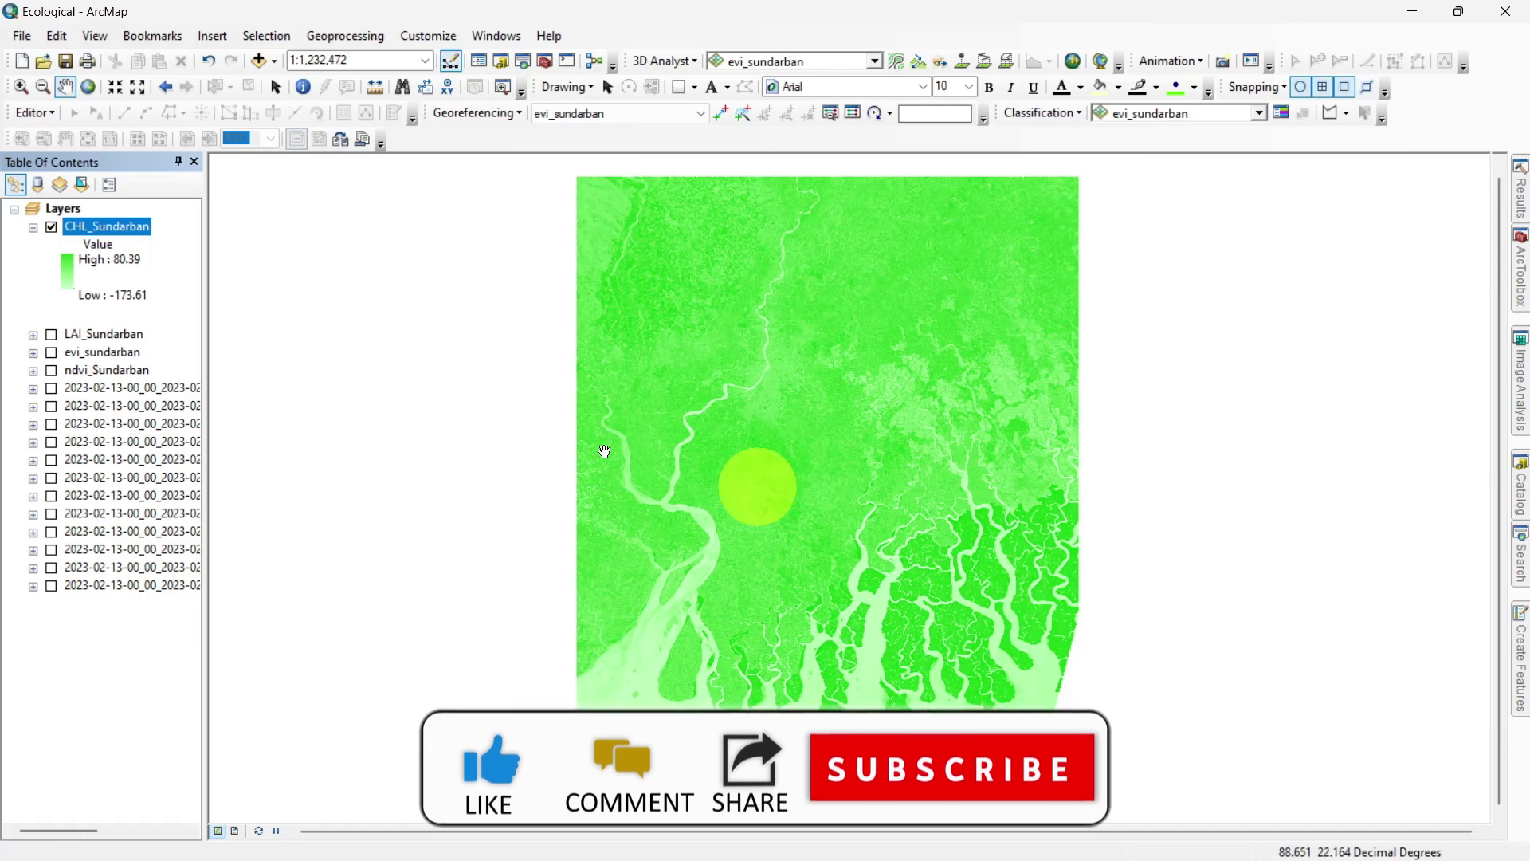
pyautogui.click(32, 228)
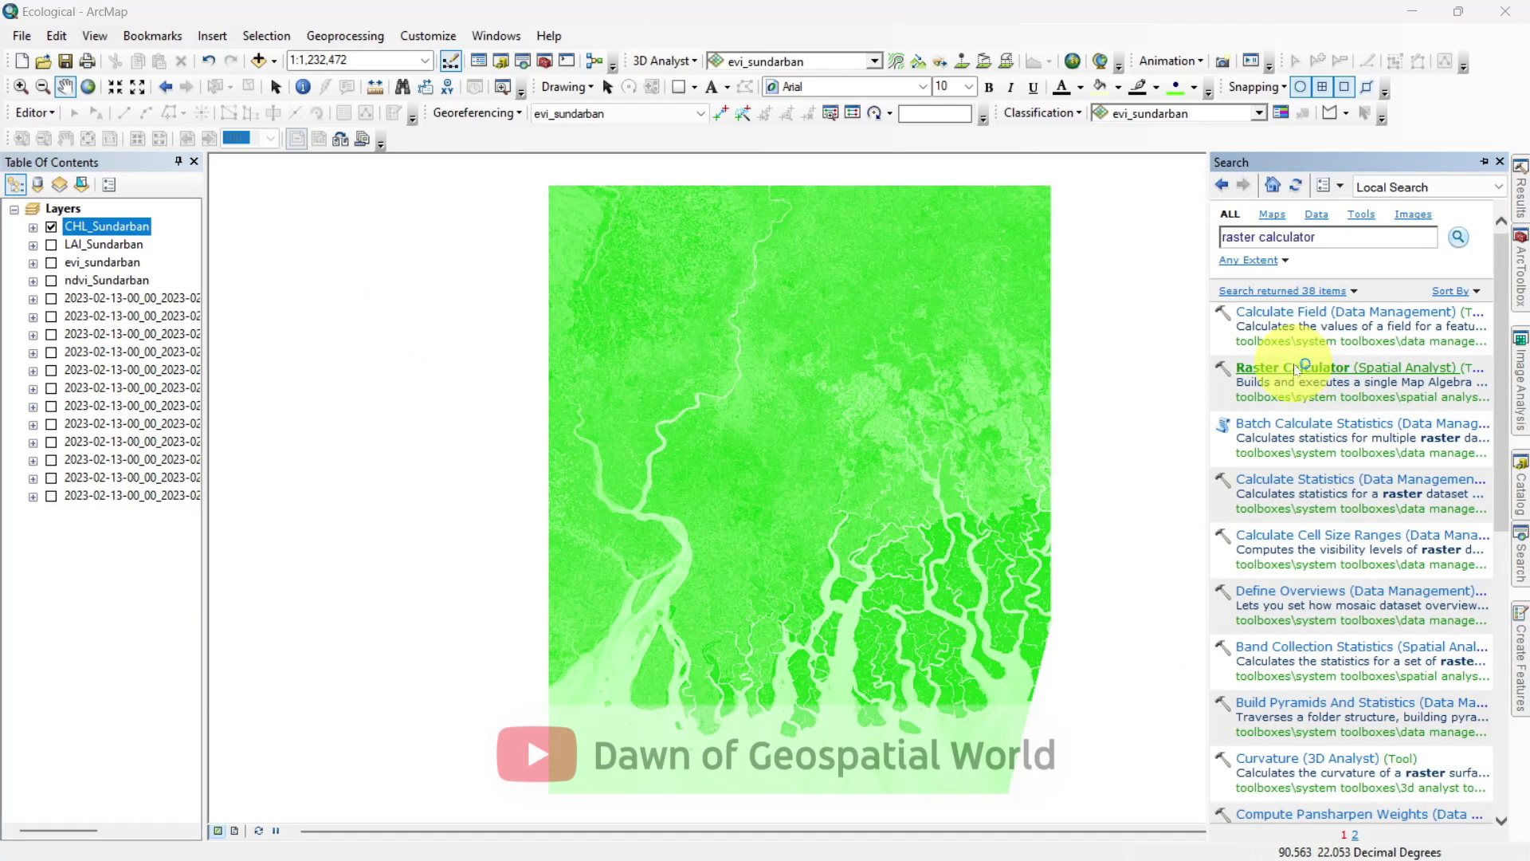
# Step: Calculate (0.0983 * "evi_sundarban") + 0.0161 into a new GPP_Sundarban raster
pyautogui.click(1295, 369)
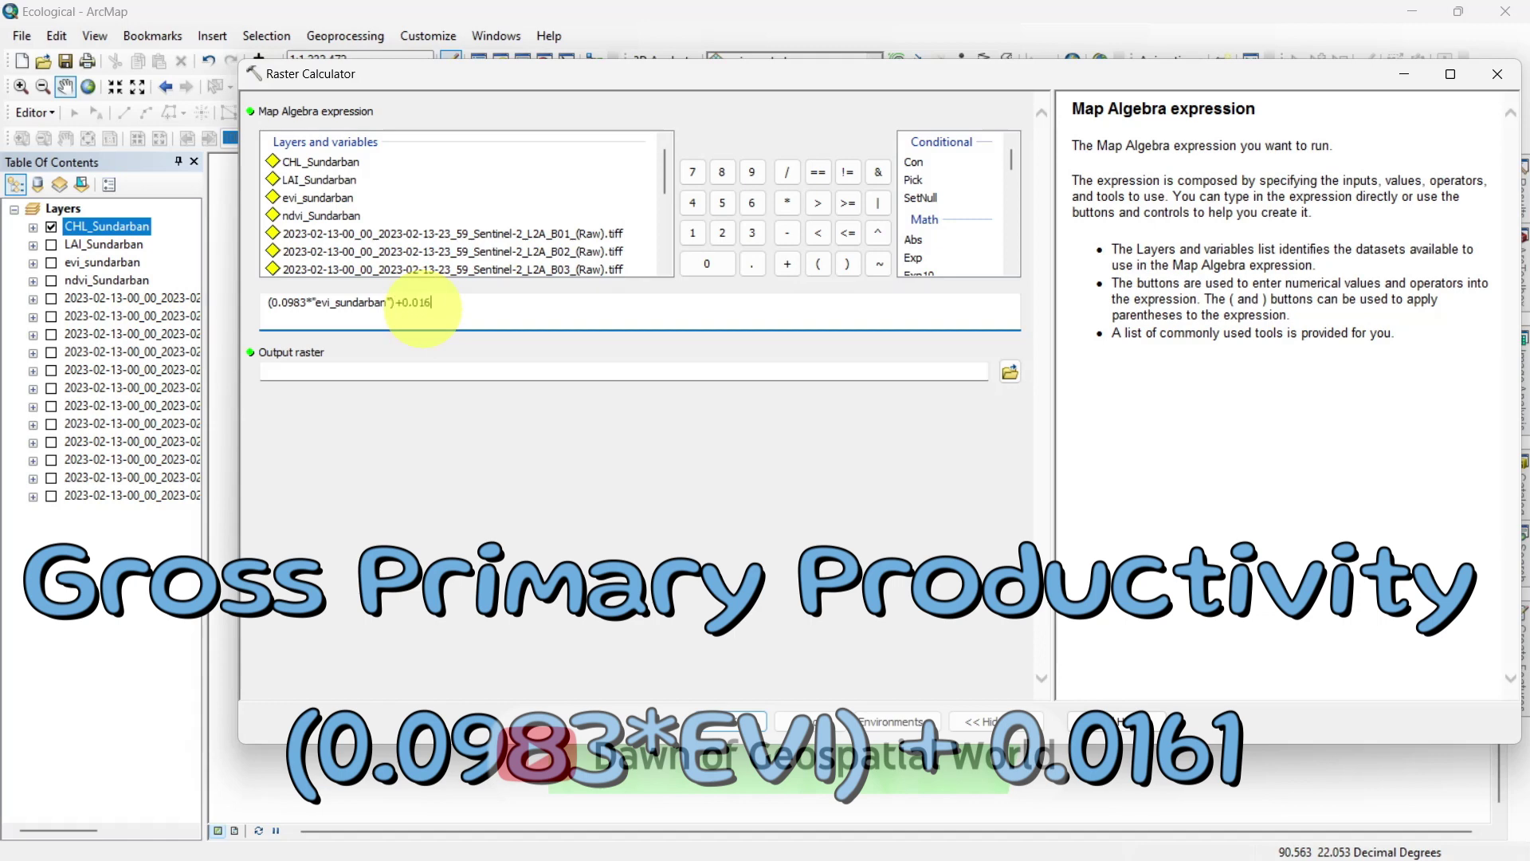
pyautogui.click(805, 372)
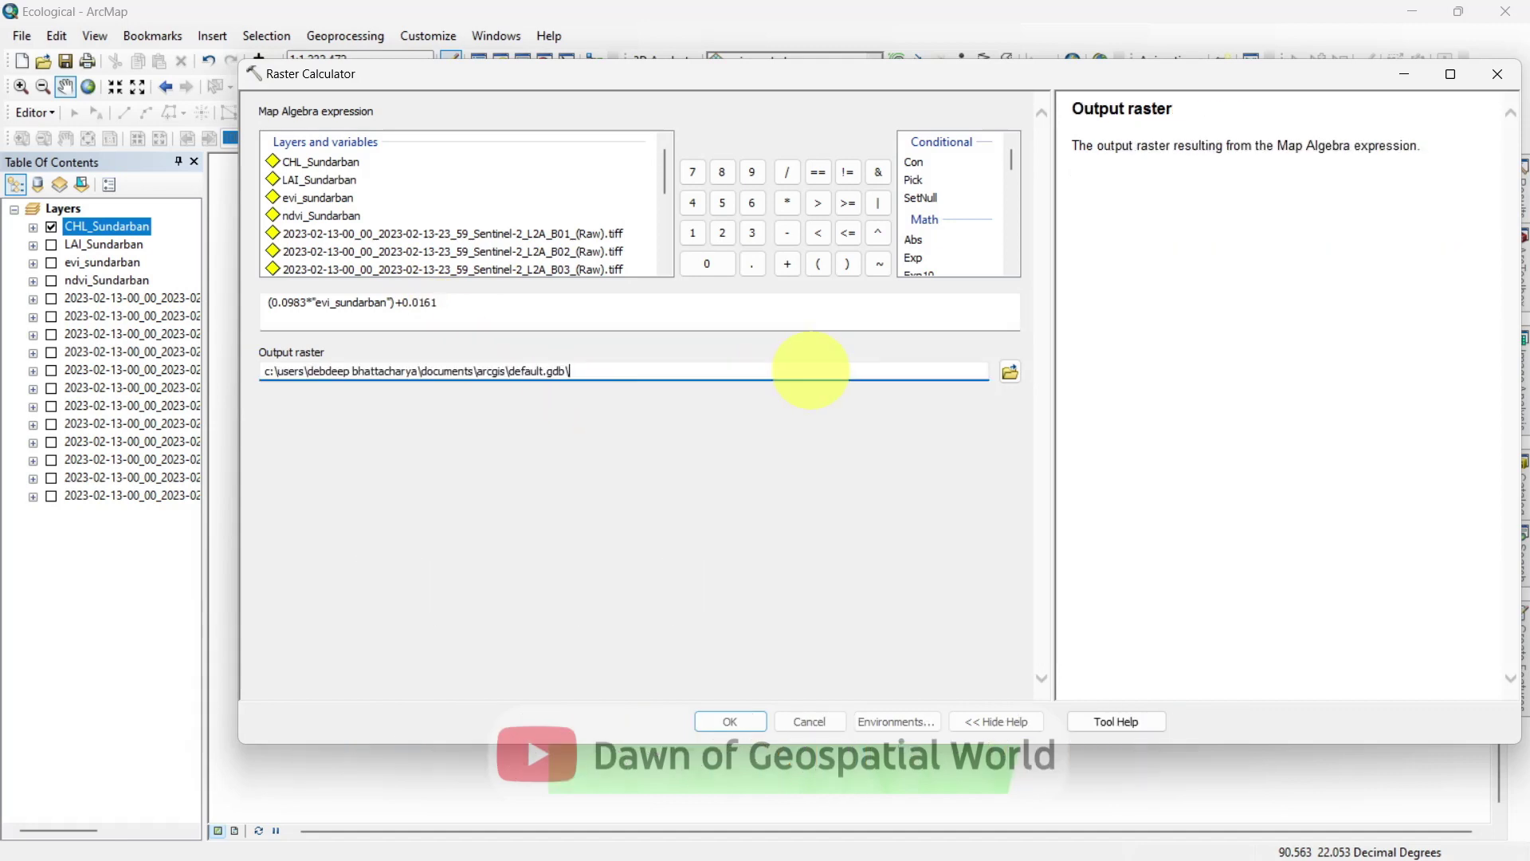
pyautogui.click(728, 720)
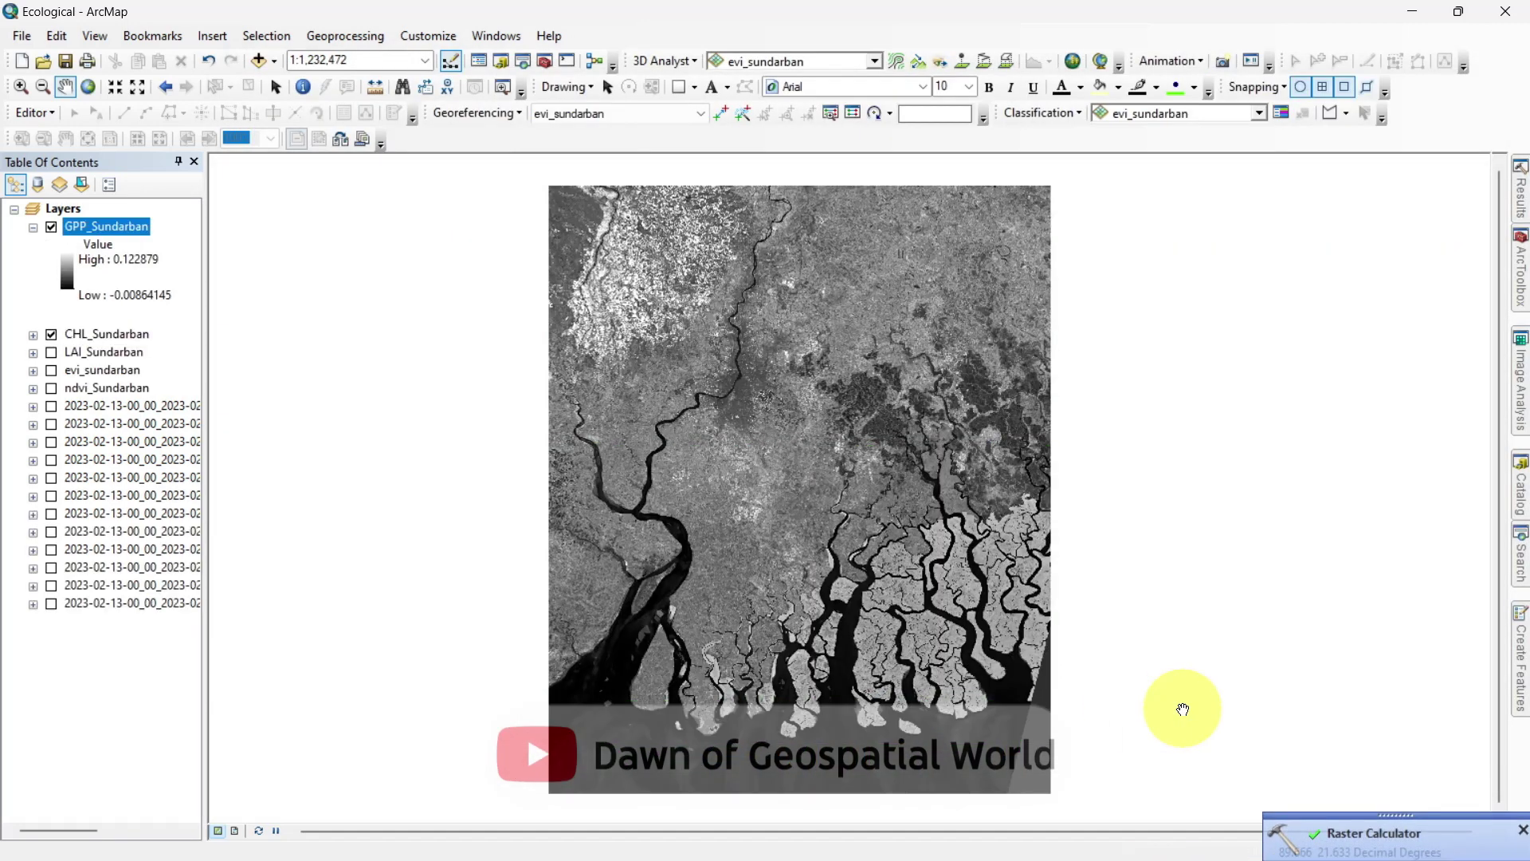
# Step: Give GPP_Sundarban an inverted yellow-red-purple stretched colour ramp
pyautogui.rightClick(111, 227)
pyautogui.click(197, 517)
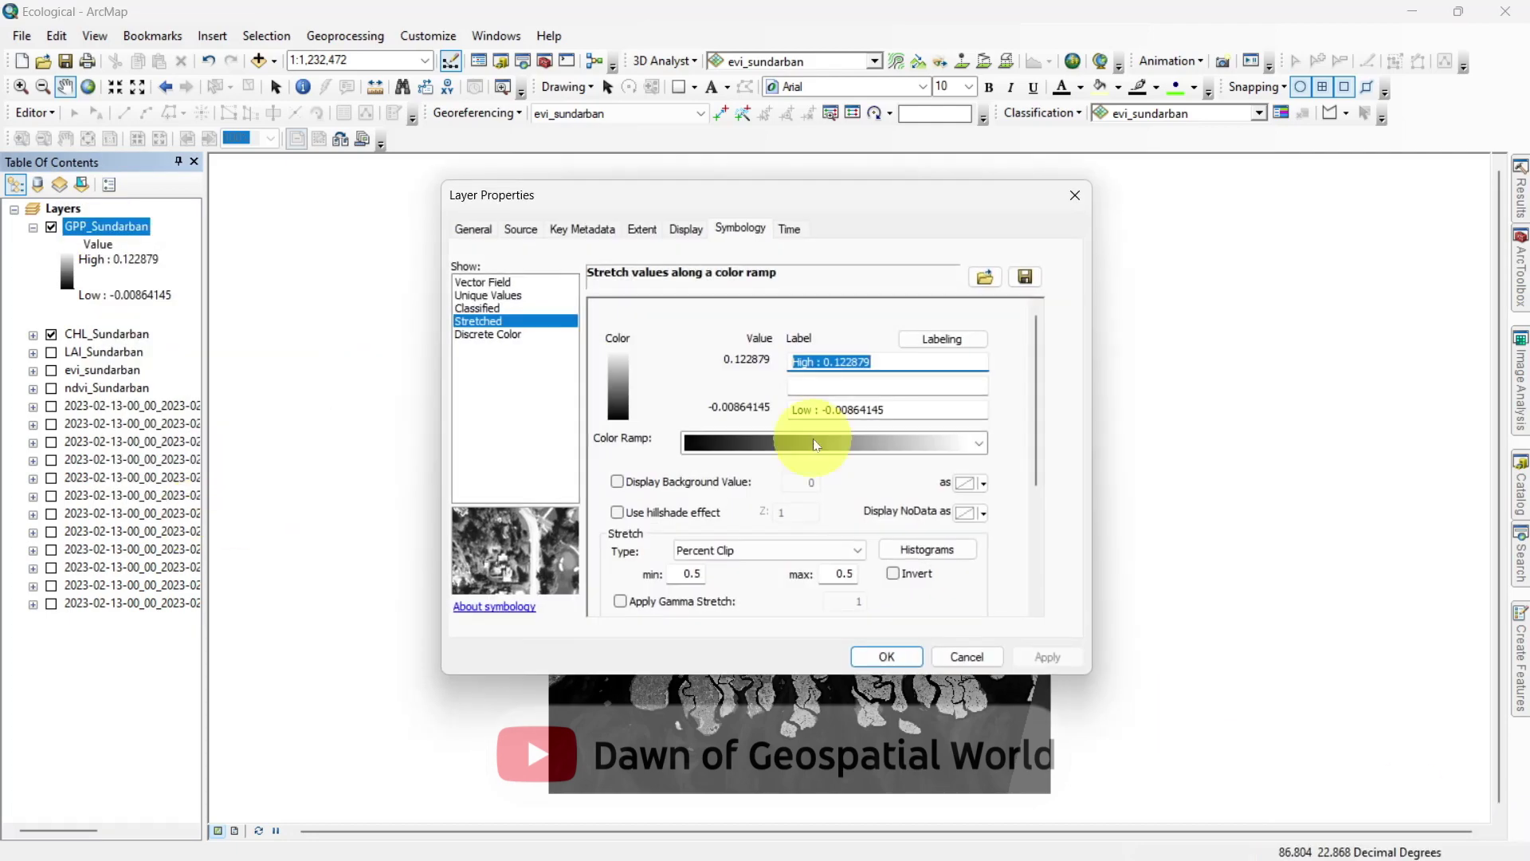
pyautogui.click(797, 440)
pyautogui.click(966, 367)
pyautogui.click(908, 577)
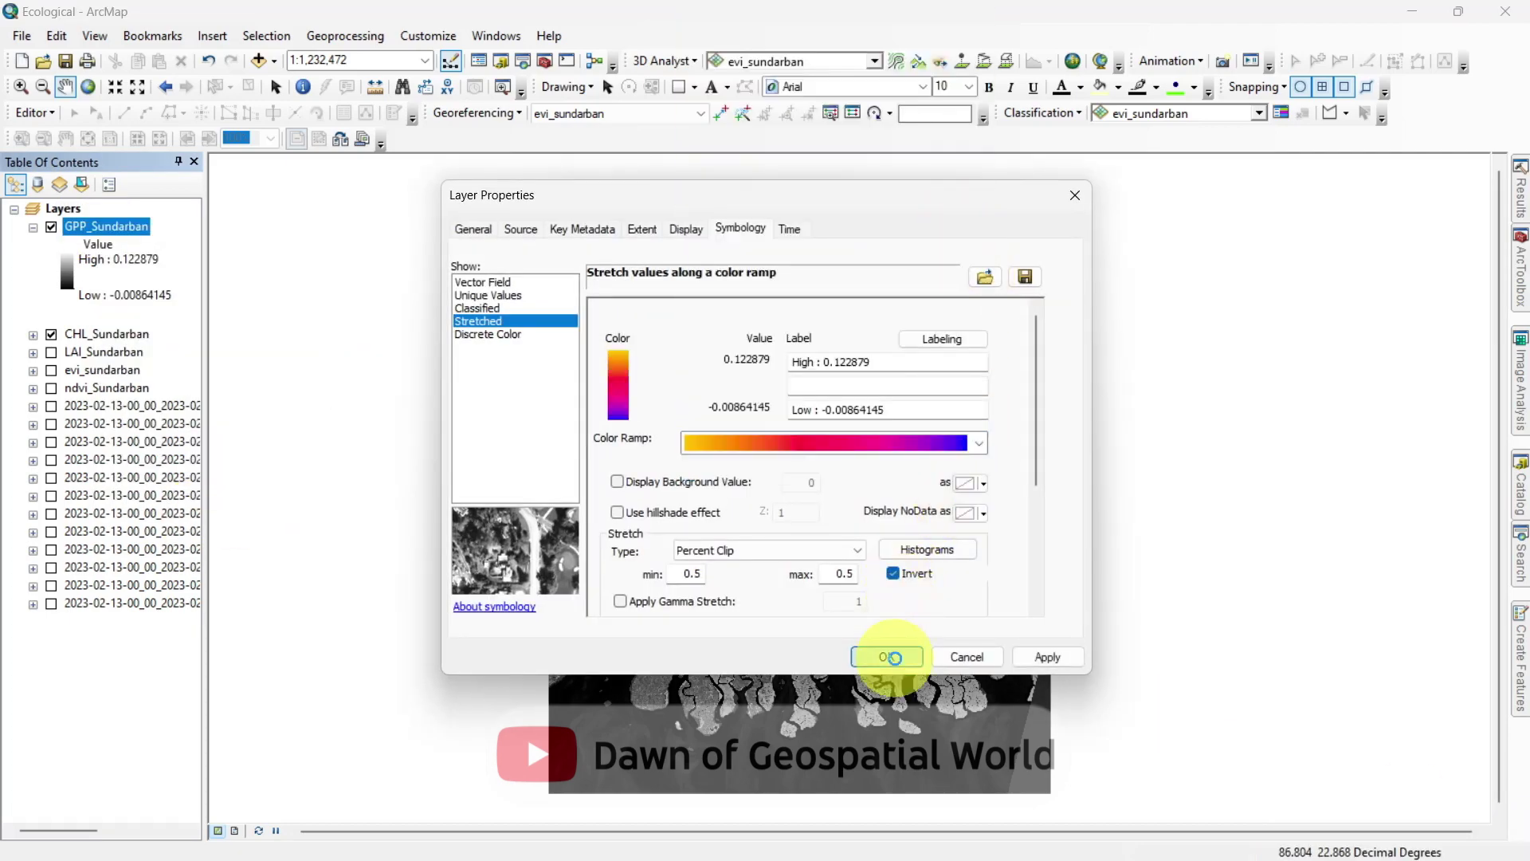
pyautogui.click(886, 656)
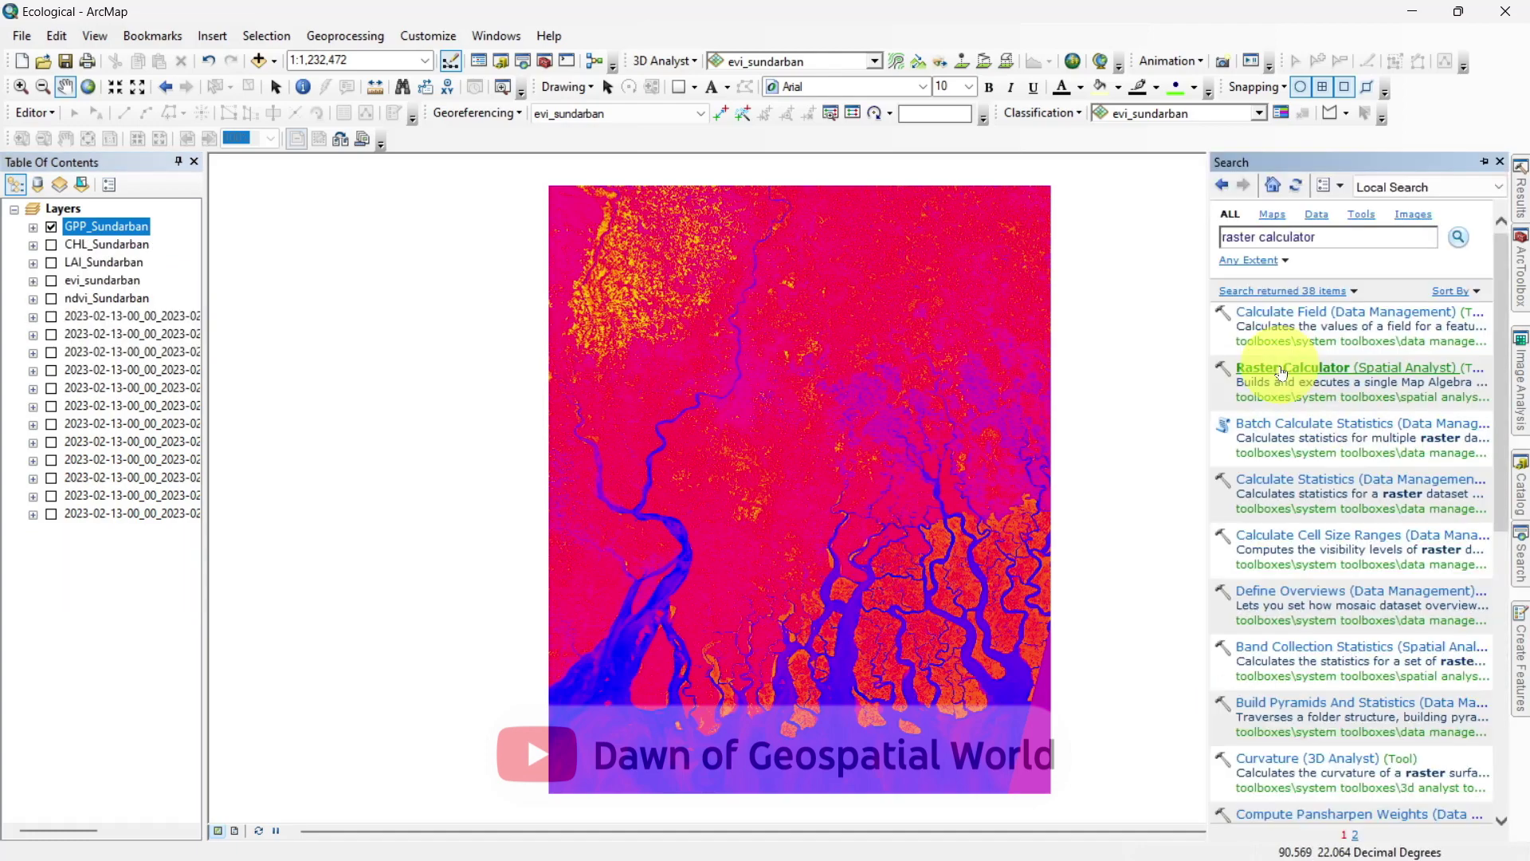
# Step: Build the Green Leaf Index expression 2*(B03-B04-B02)/2*(B03+B04+B02) from the band list
pyautogui.click(1281, 366)
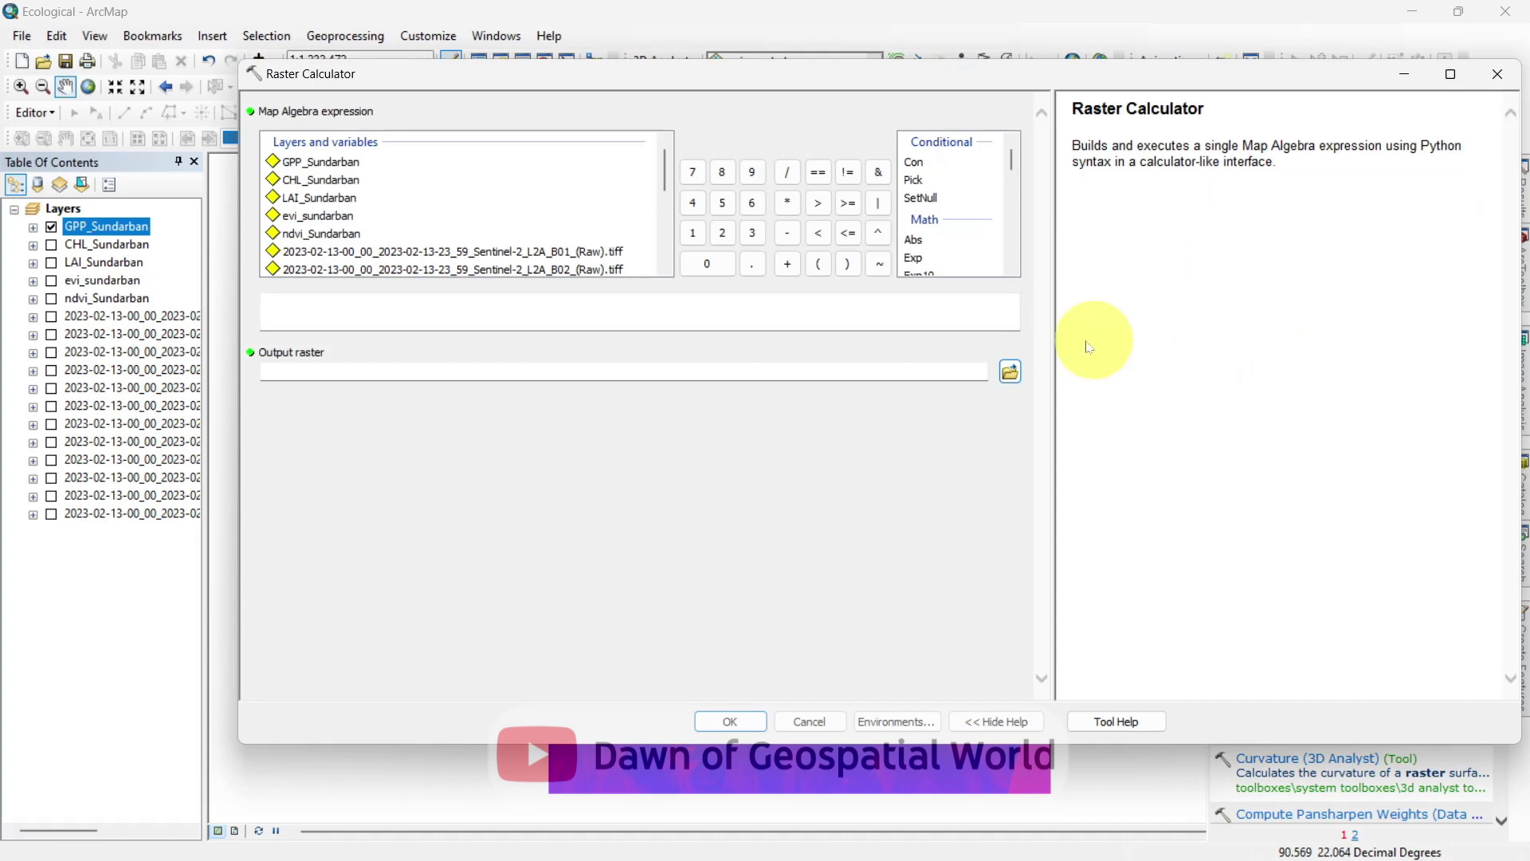
pyautogui.click(791, 304)
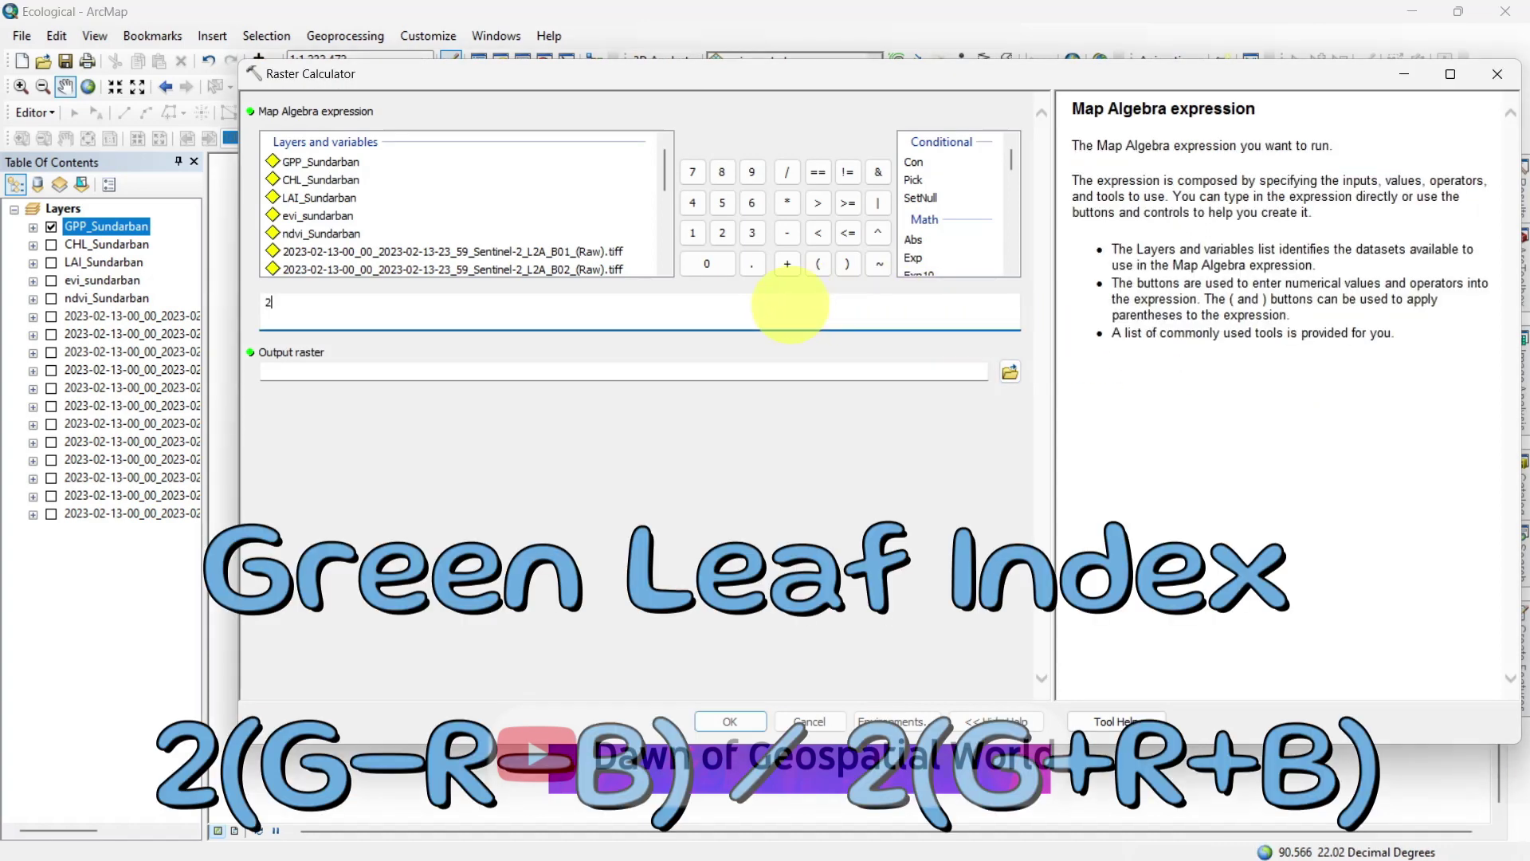
pyautogui.scroll(-2, 659, 160)
pyautogui.doubleClick(600, 178)
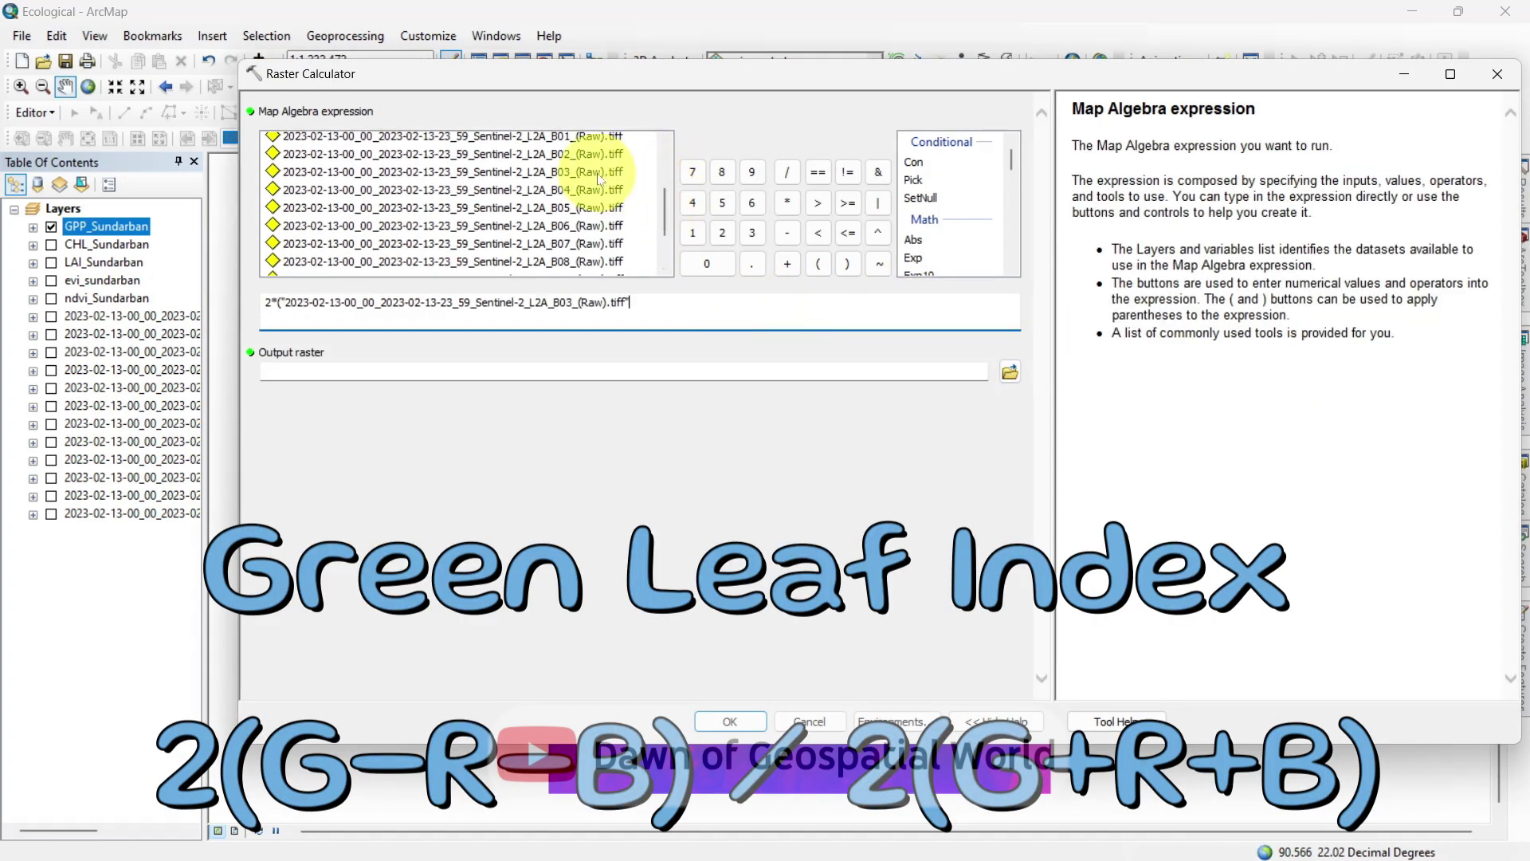
pyautogui.doubleClick(601, 191)
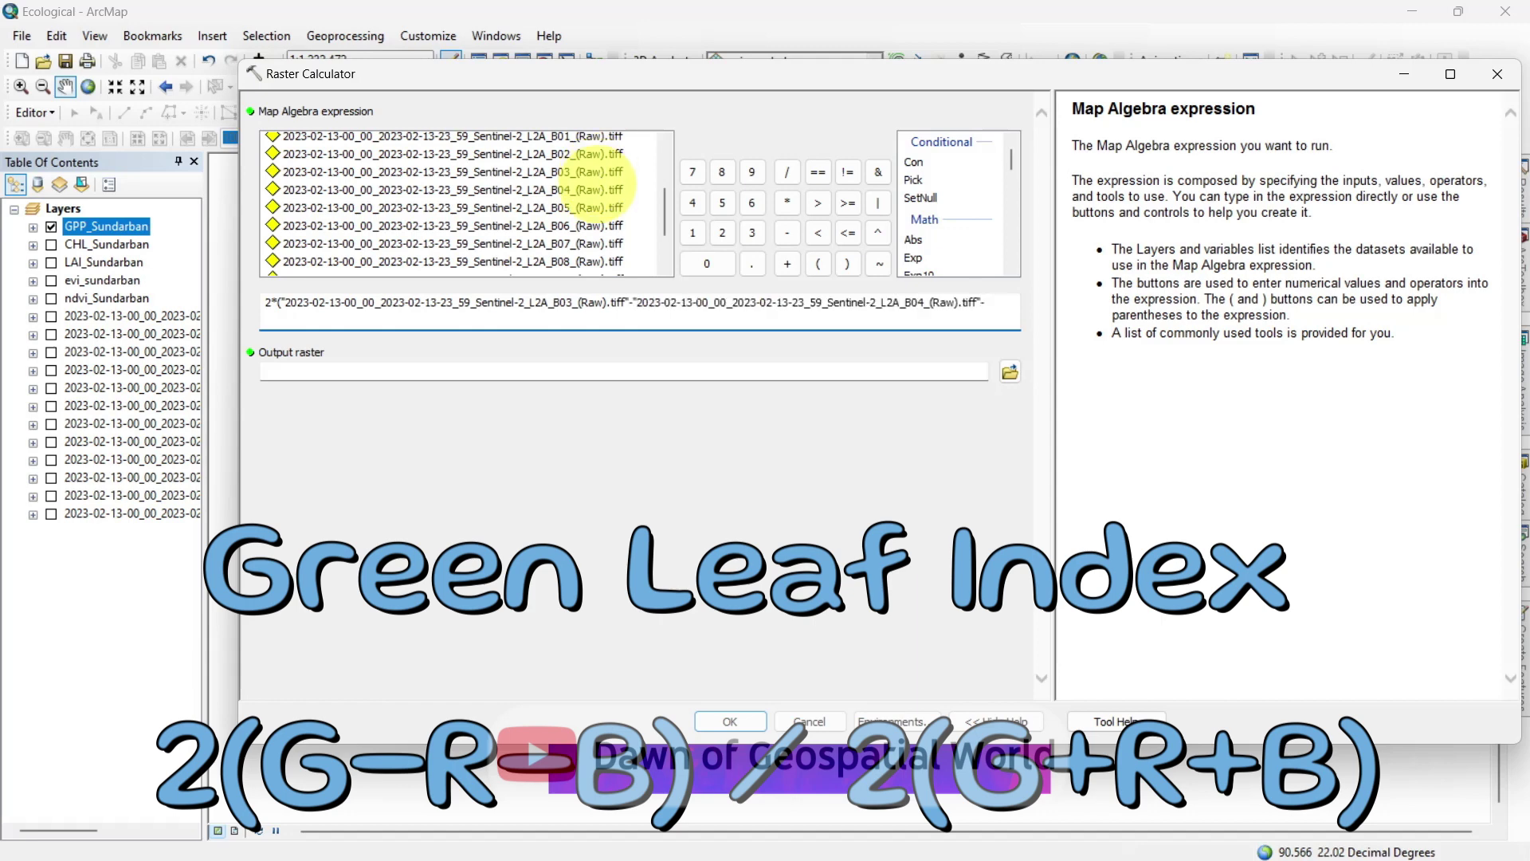
pyautogui.doubleClick(571, 155)
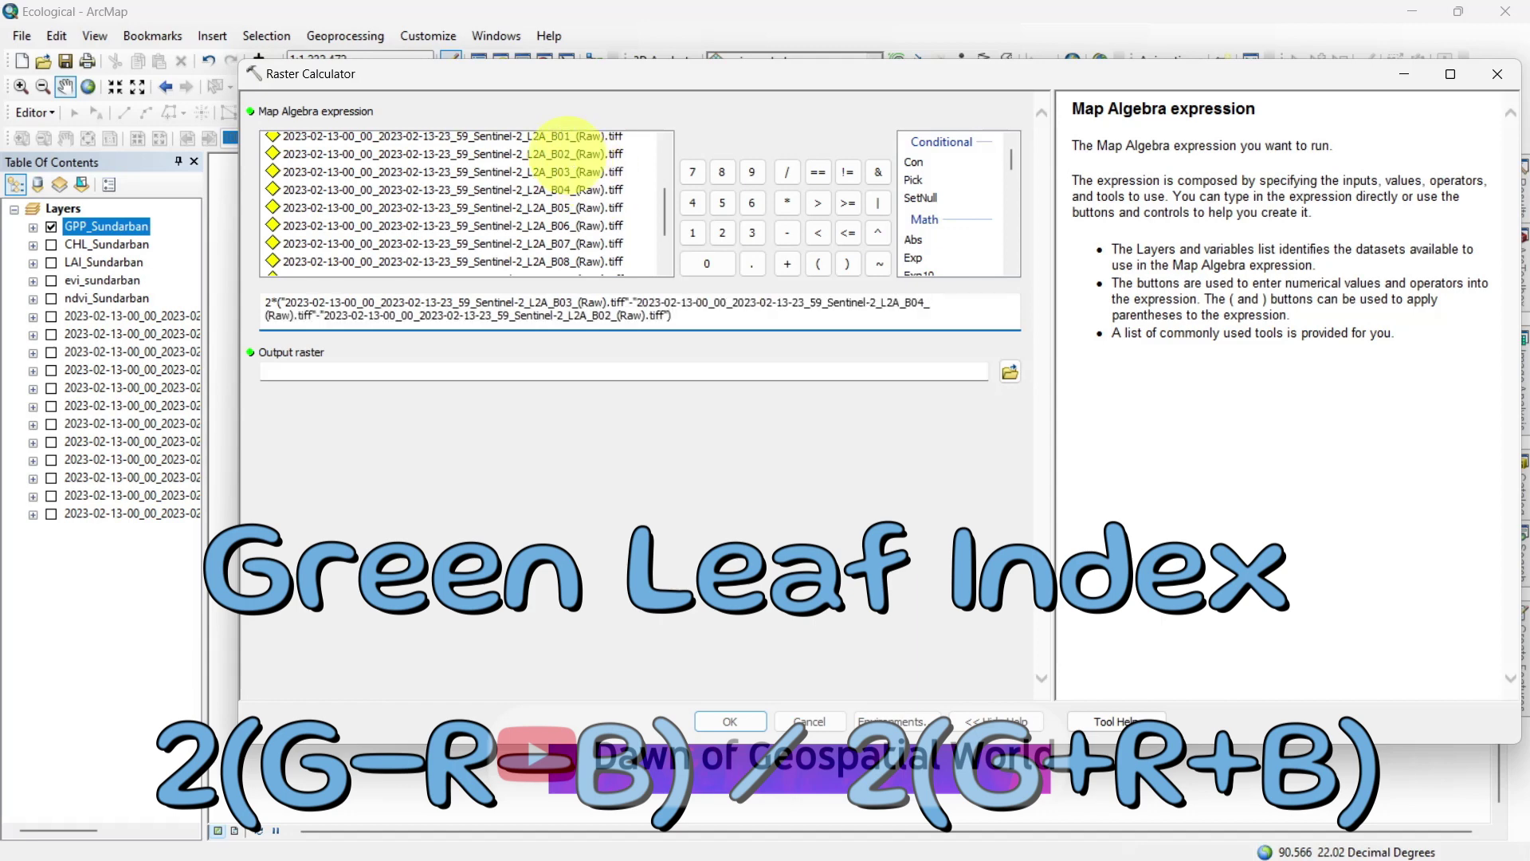
pyautogui.doubleClick(590, 172)
pyautogui.write('+')
pyautogui.doubleClick(595, 192)
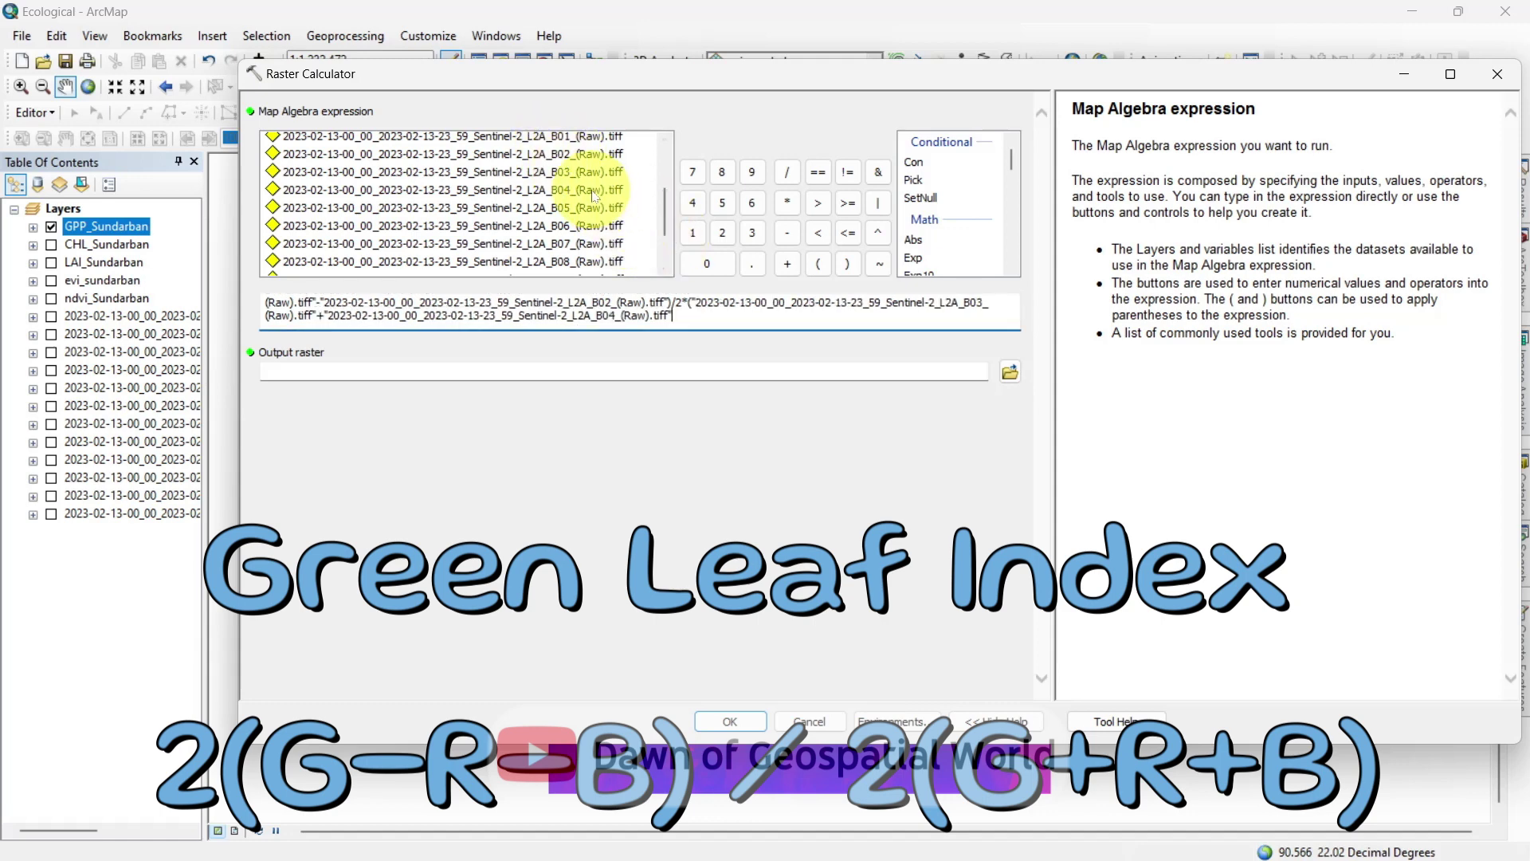
pyautogui.doubleClick(574, 155)
pyautogui.write(').tiff")')
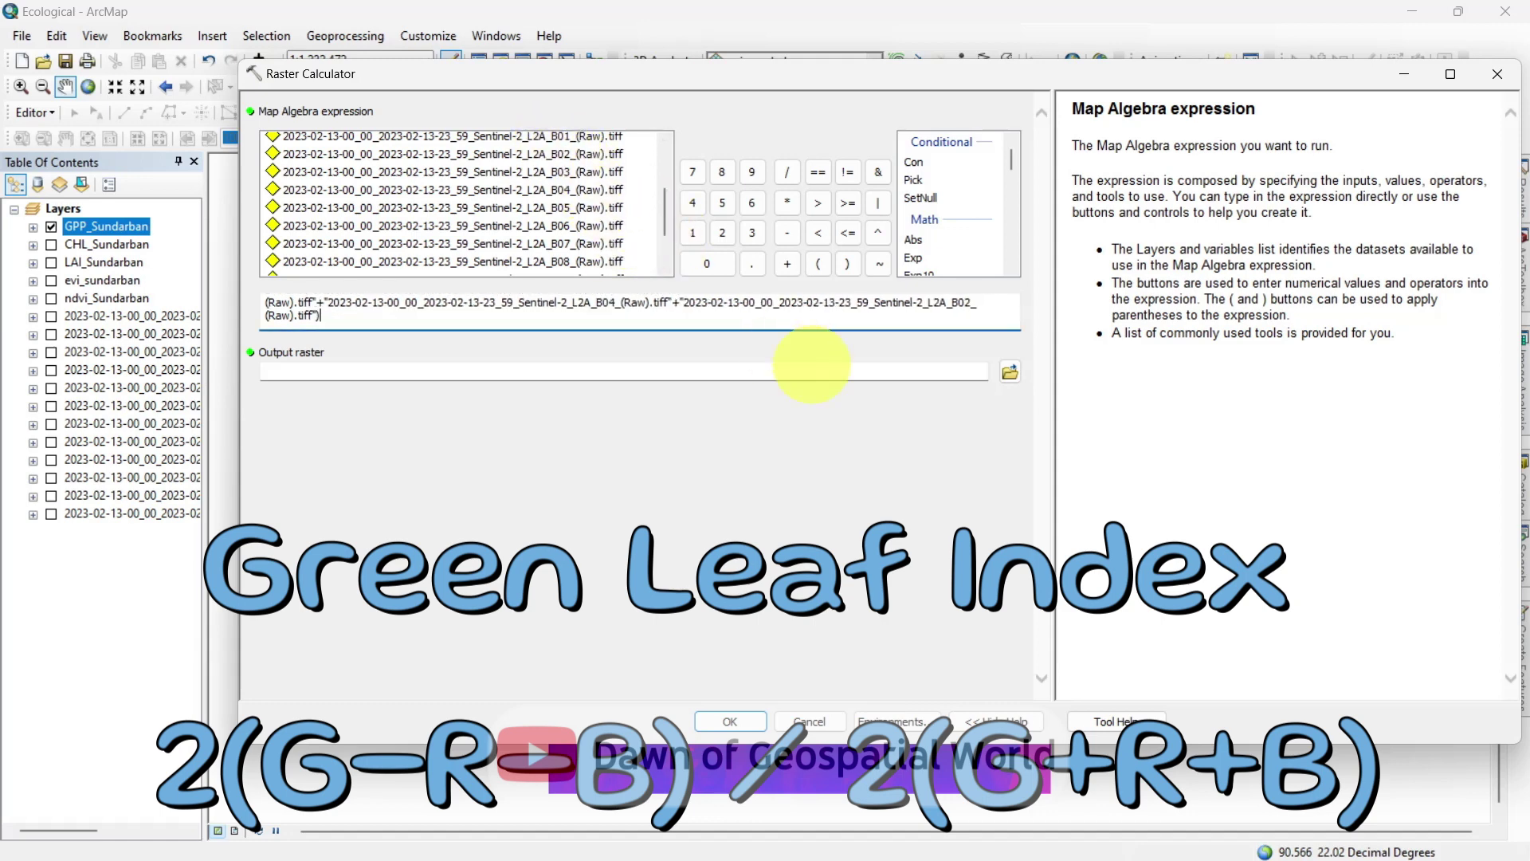
# Step: Name the output raster GLI_Sundarban and run the calculation
pyautogui.click(797, 372)
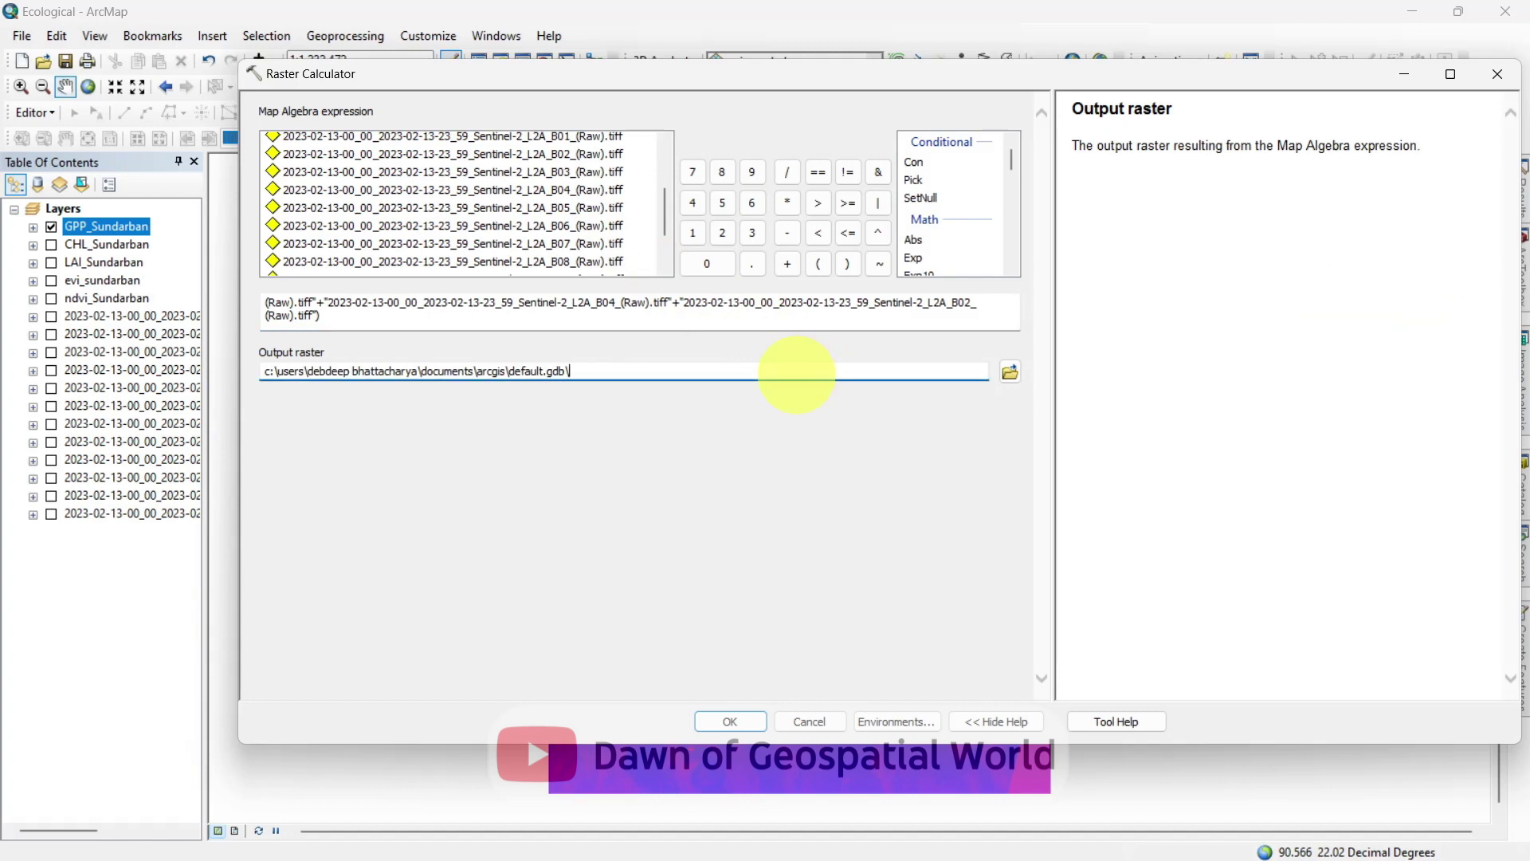
pyautogui.write('GLI_Sundarban')
pyautogui.click(799, 438)
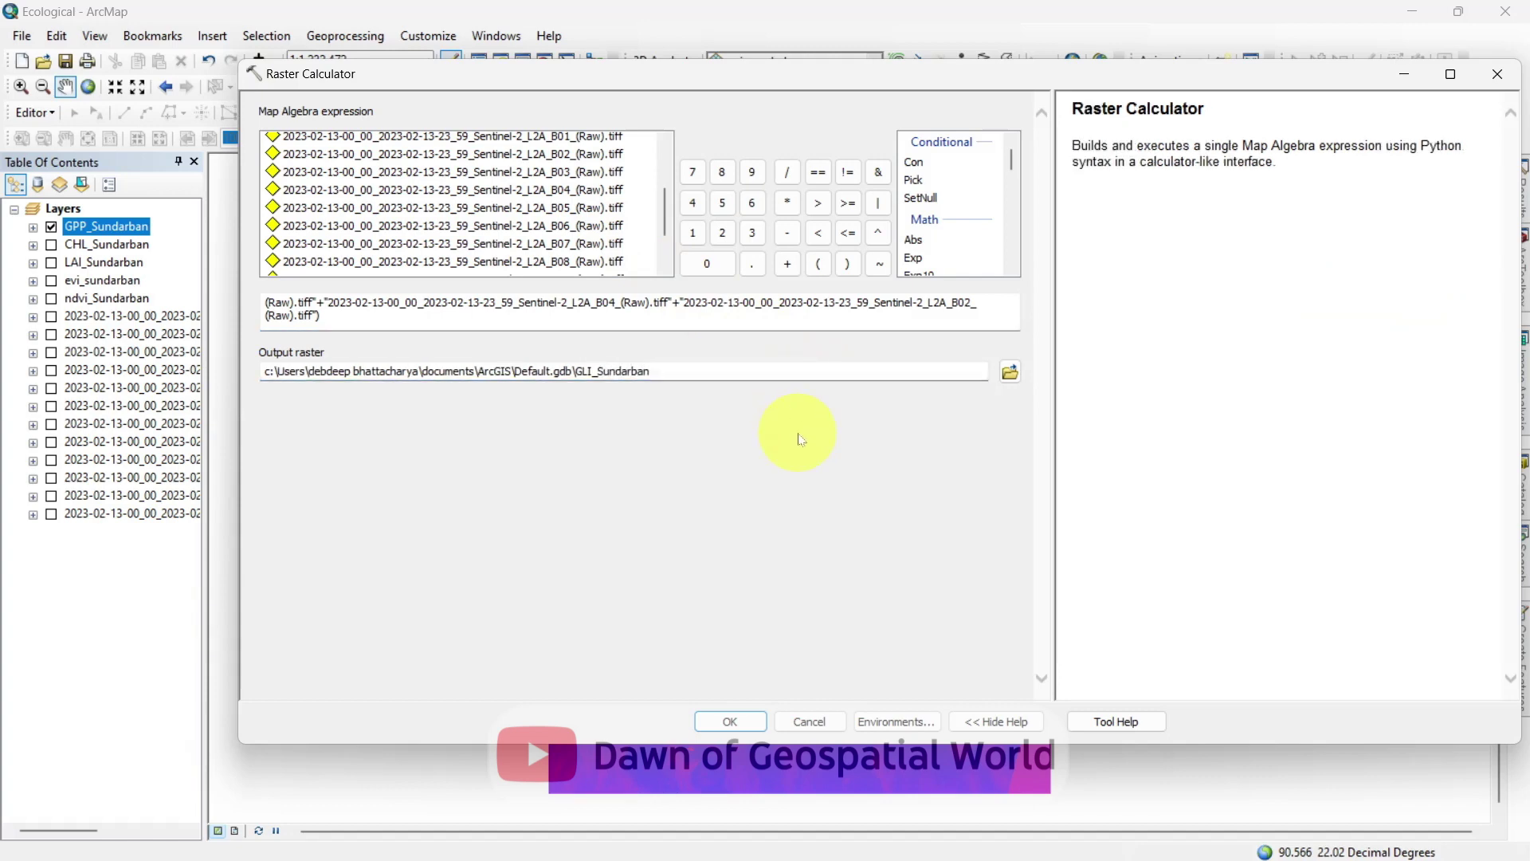
pyautogui.click(738, 722)
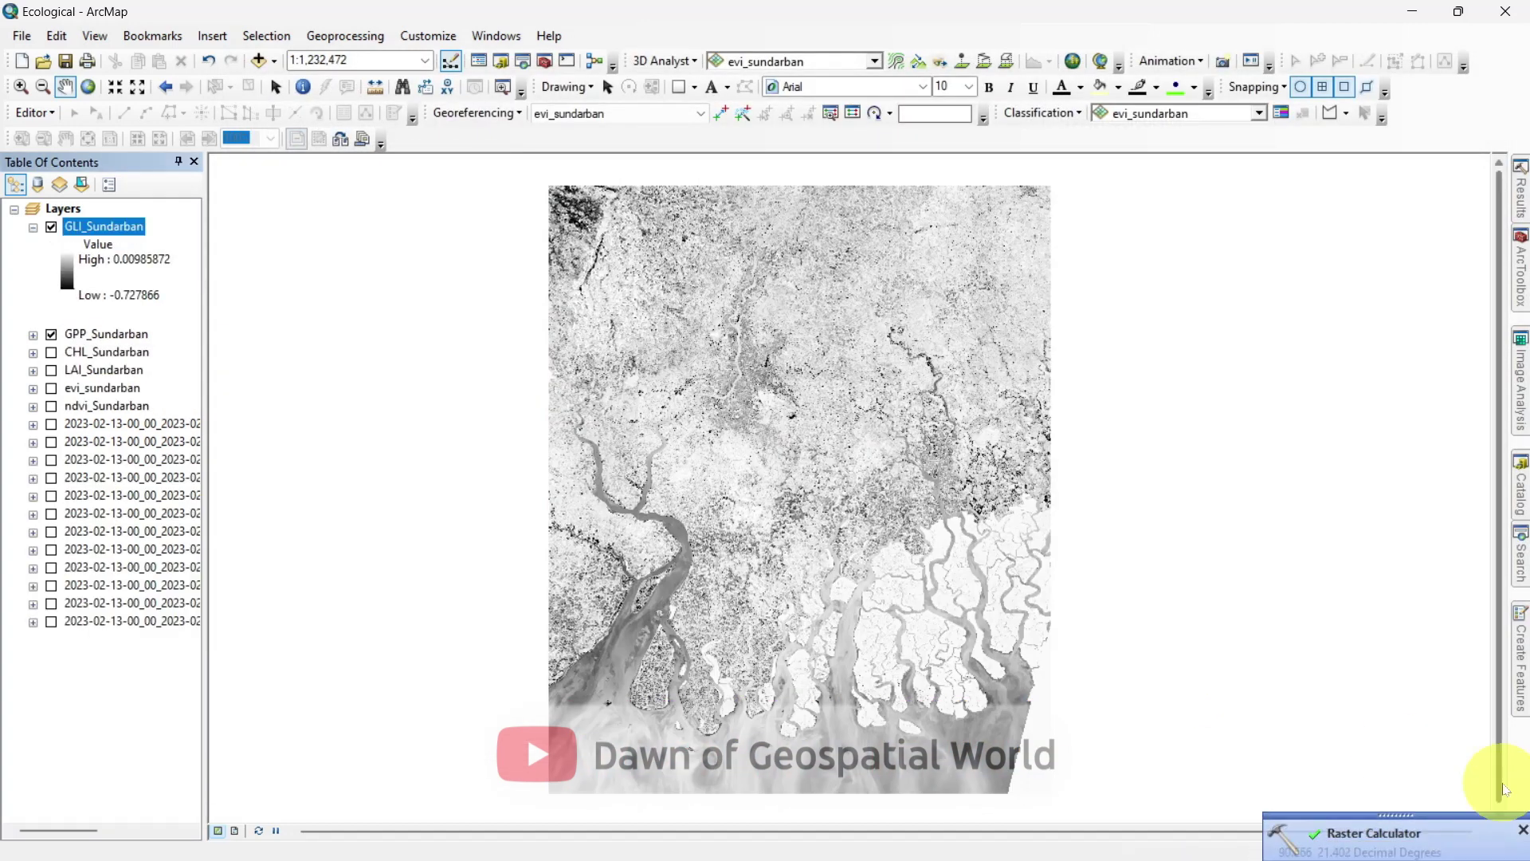
# Step: Colour GLI_Sundarban with a green stretched colour ramp
pyautogui.rightClick(104, 226)
pyautogui.click(190, 522)
pyautogui.click(922, 437)
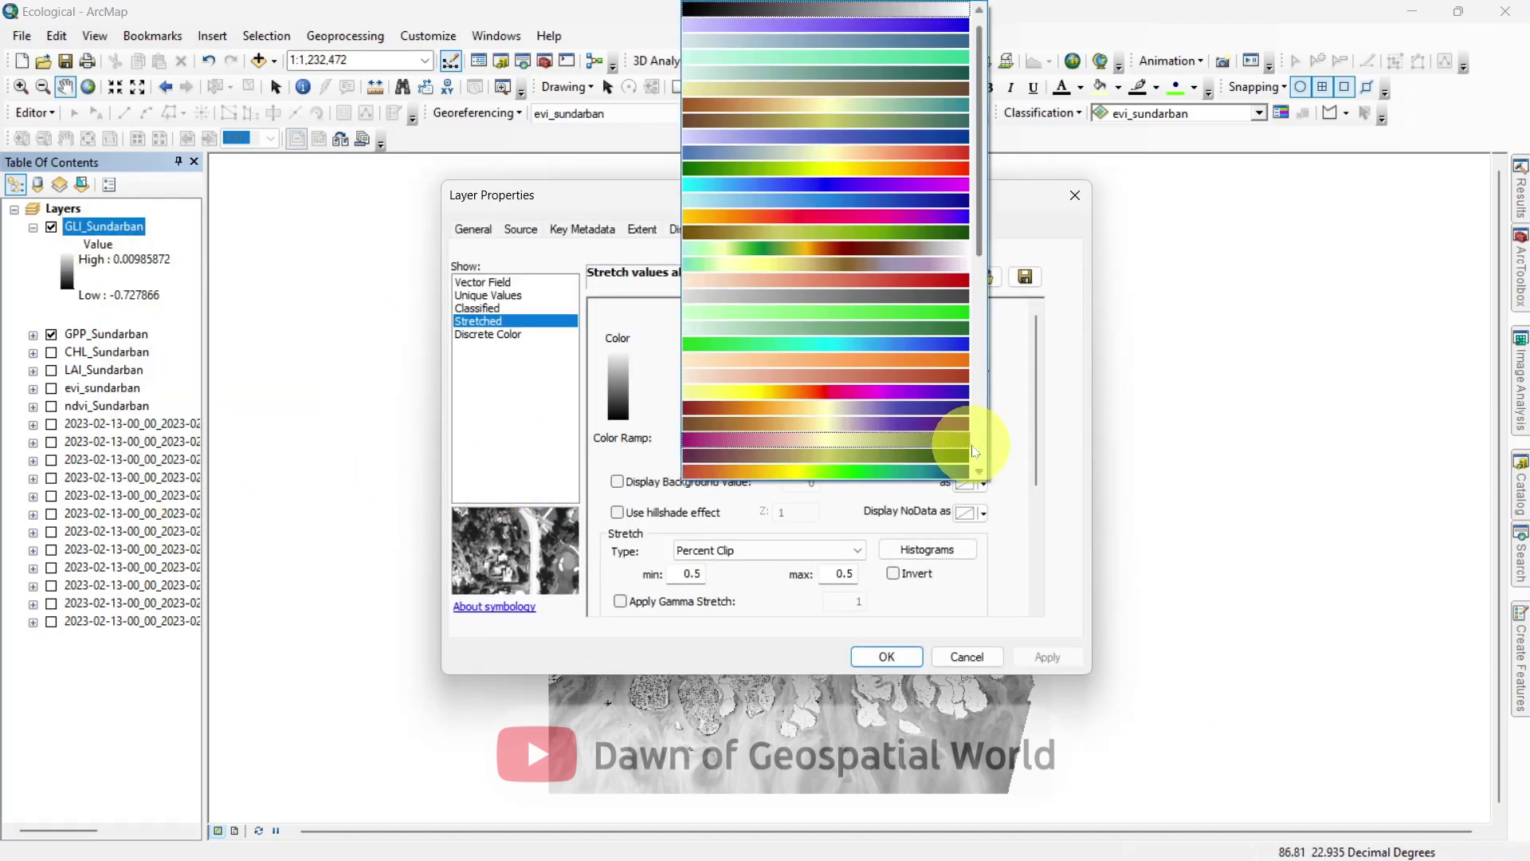
pyautogui.click(915, 328)
pyautogui.click(887, 656)
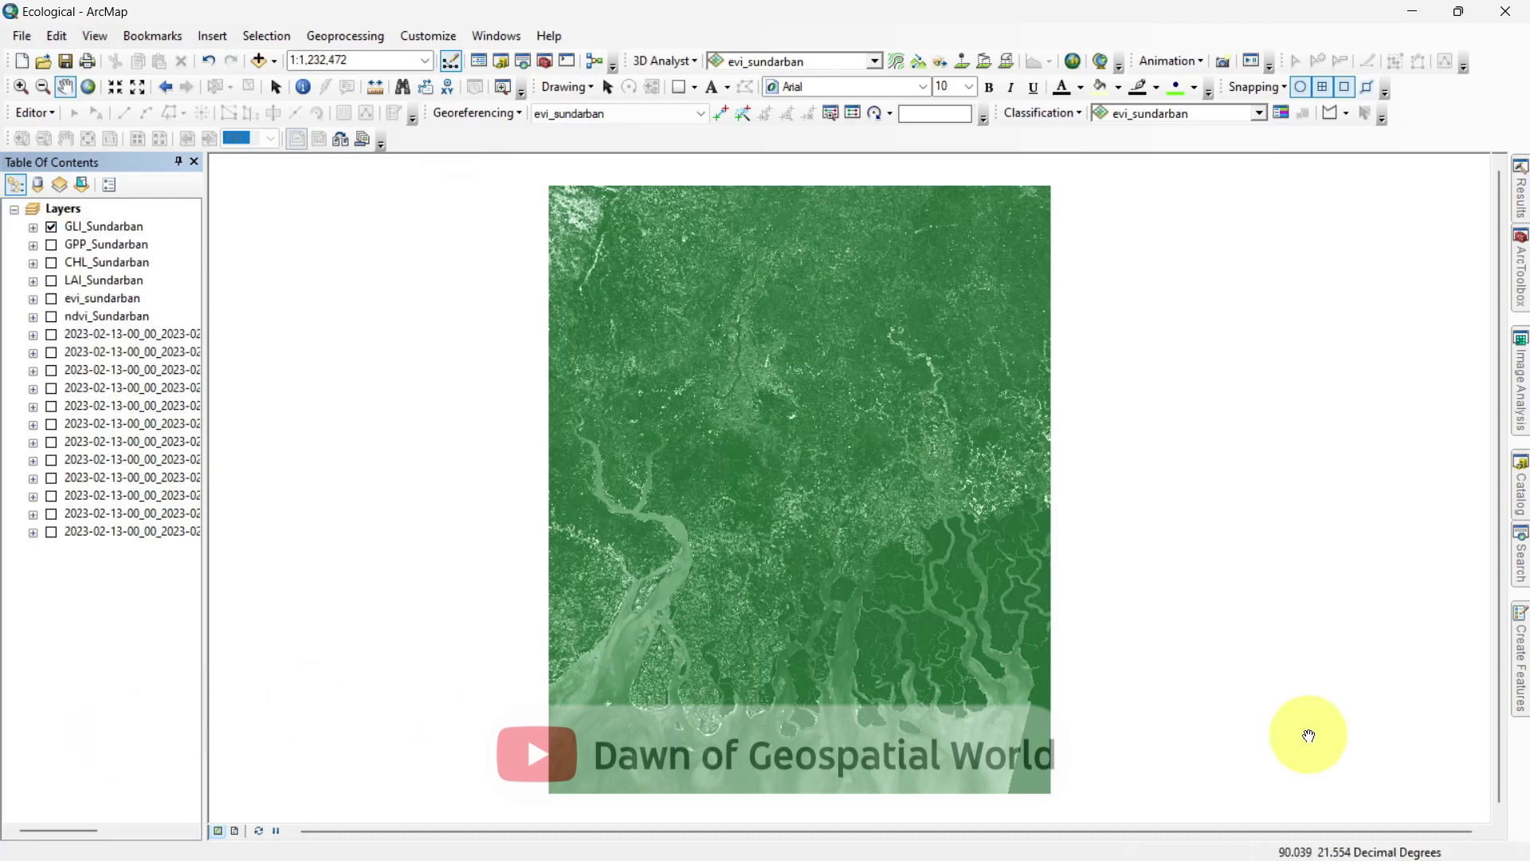
pyautogui.click(1519, 554)
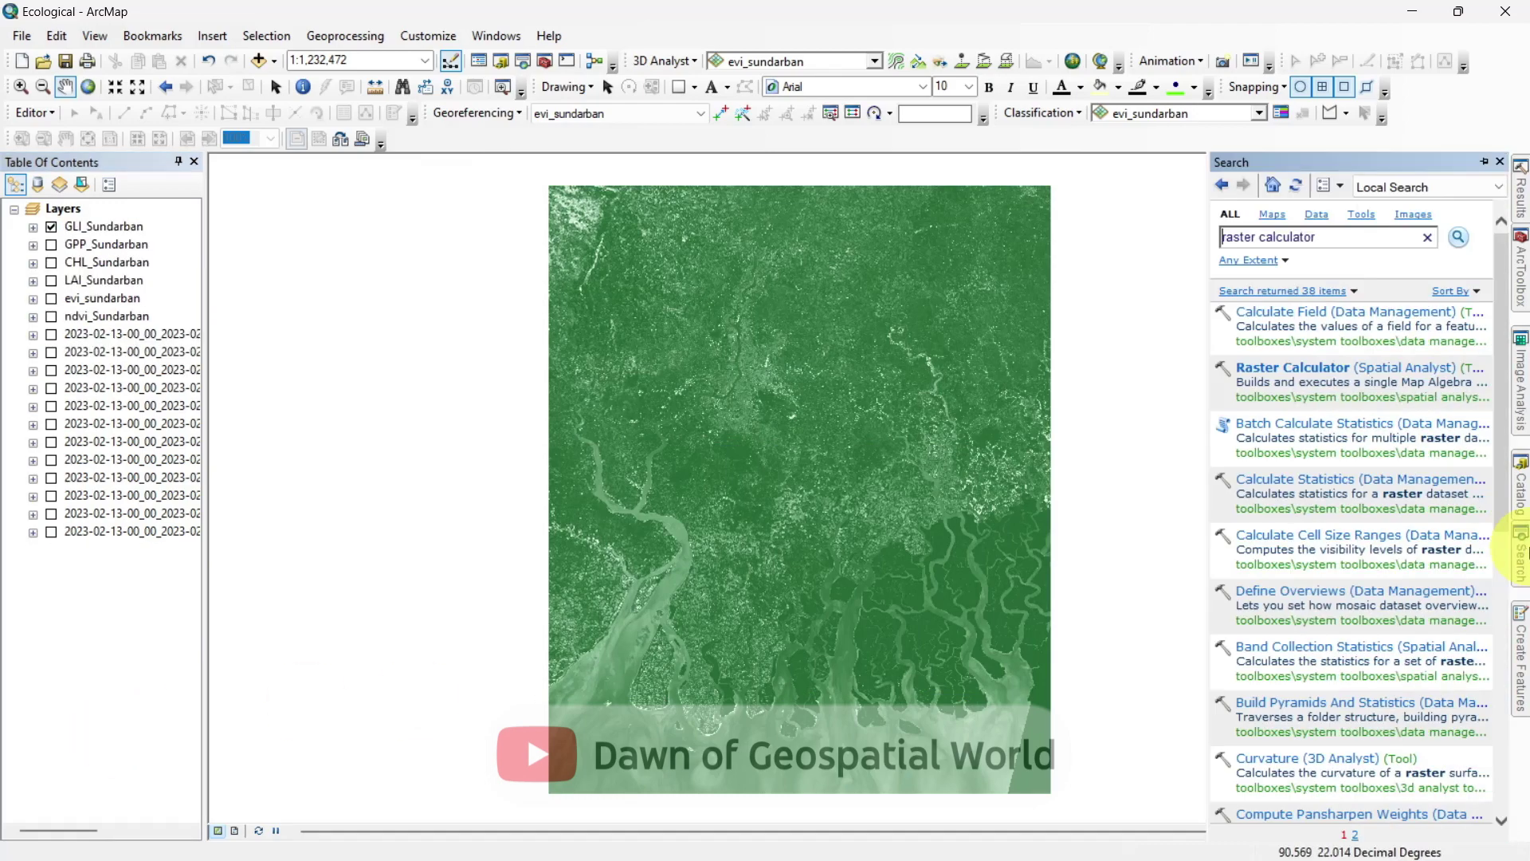
# Step: In Raster Calculator, enter ("B08"/"B03")-1 using the band list
pyautogui.click(1285, 367)
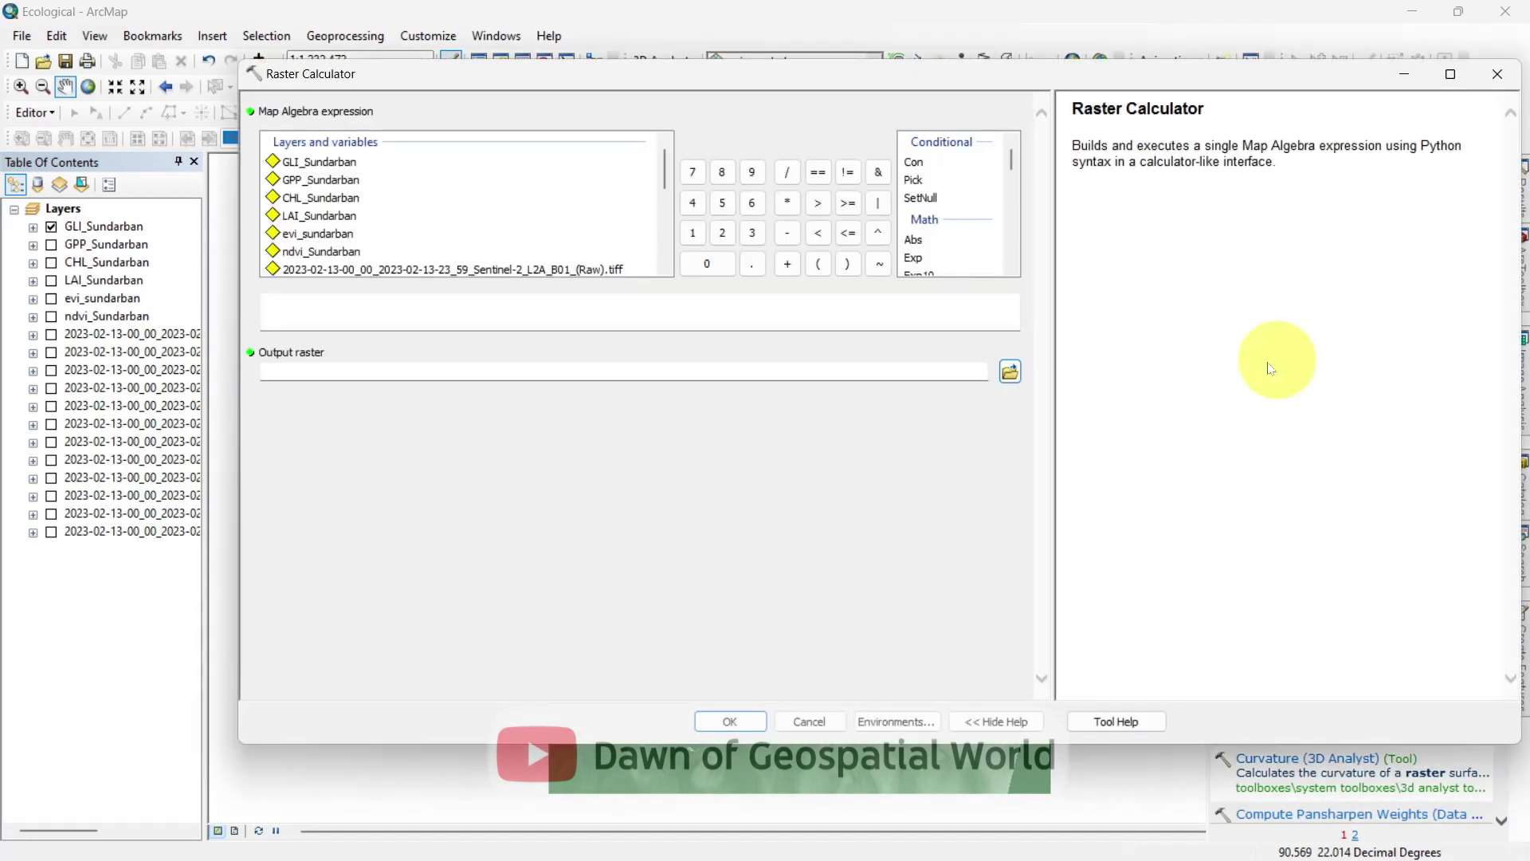
pyautogui.click(906, 316)
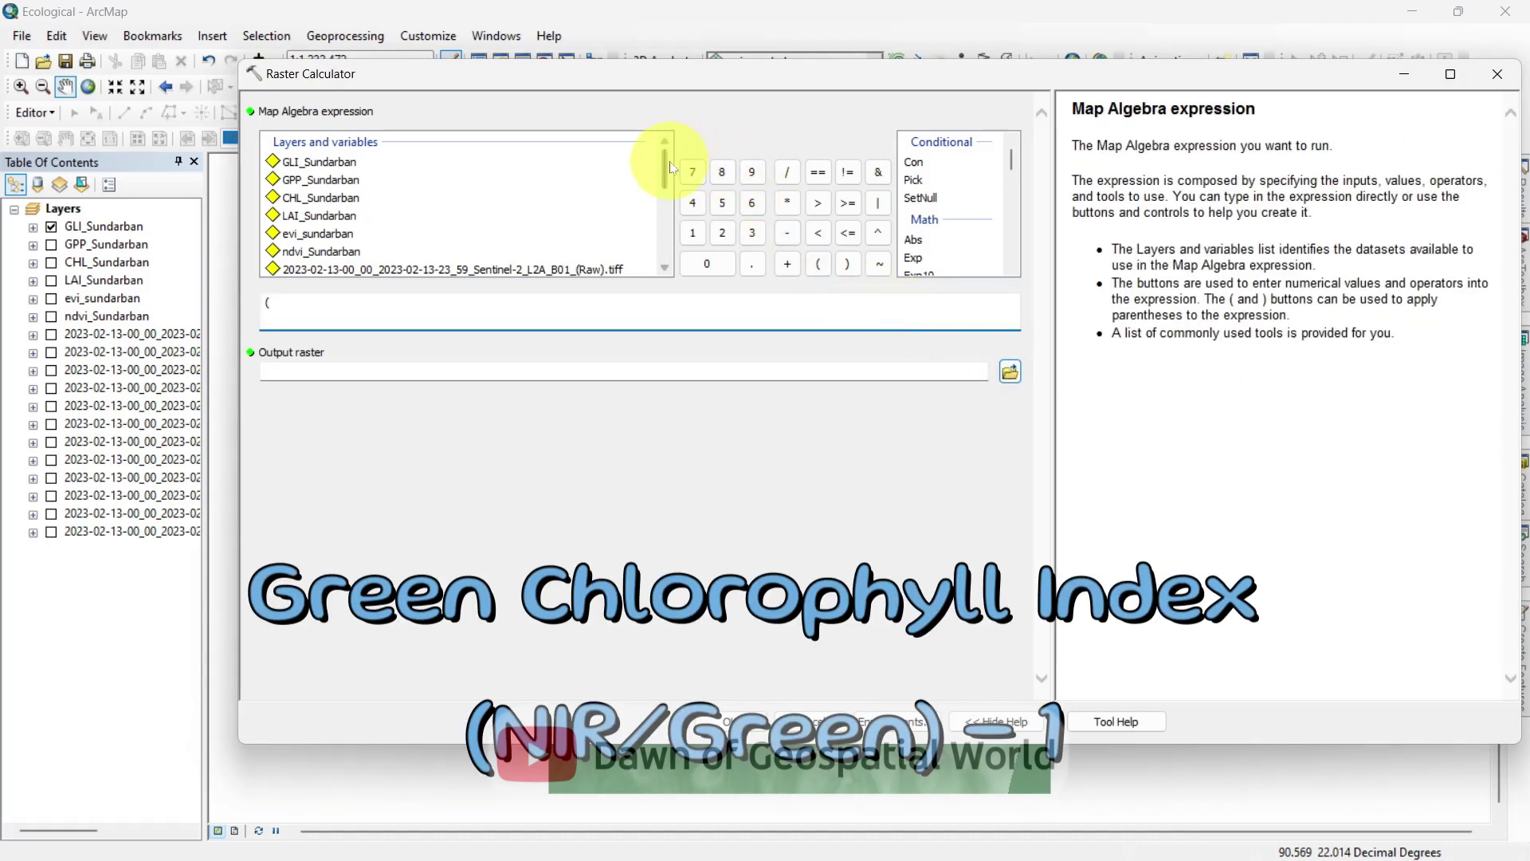
pyautogui.write('(')
pyautogui.moveTo(668, 169); pyautogui.dragTo(669, 225)
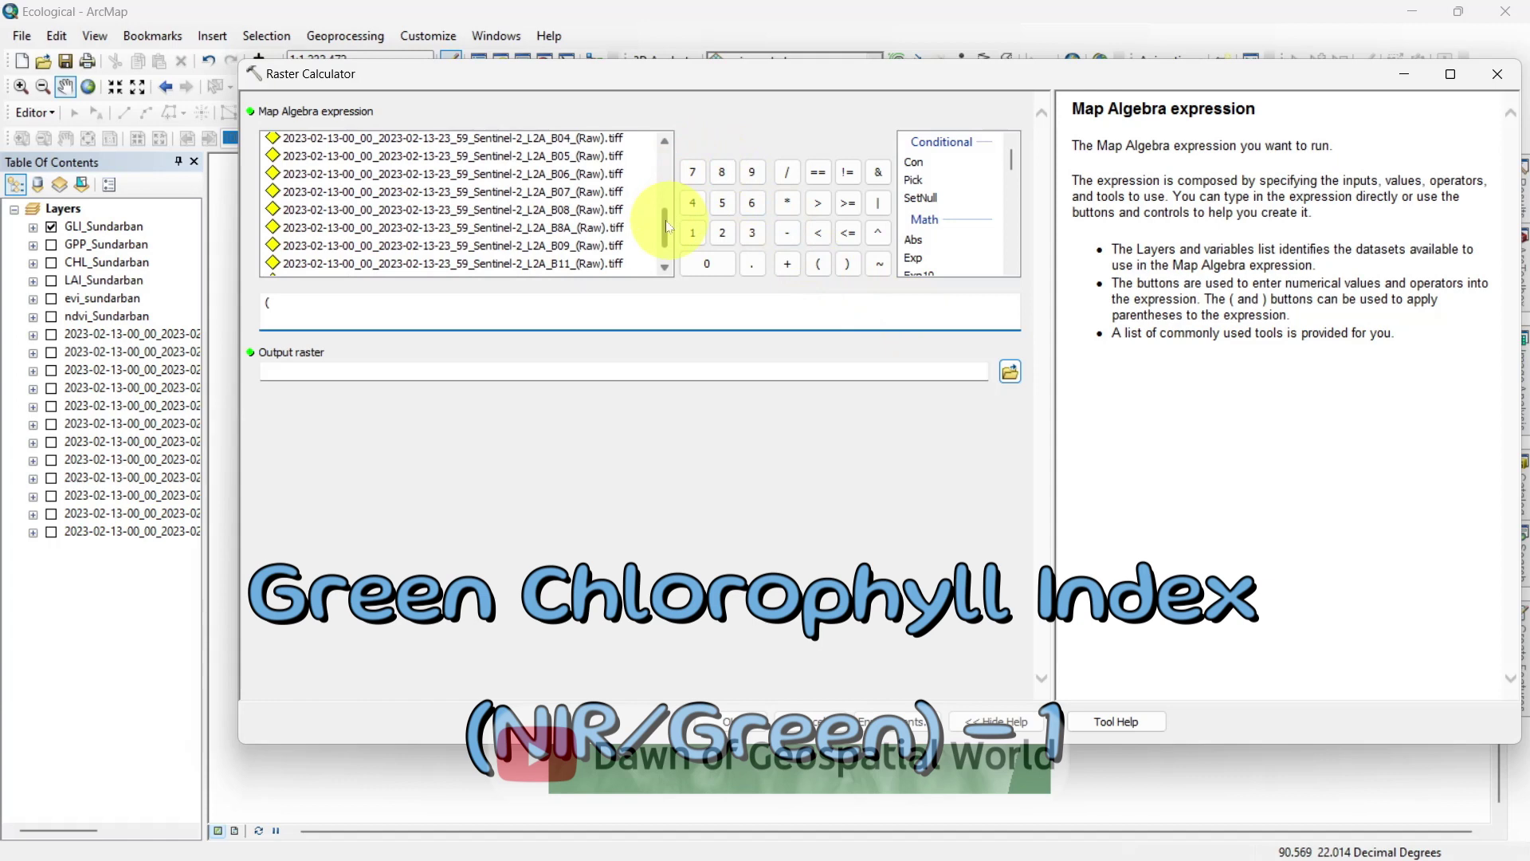
pyautogui.doubleClick(587, 213)
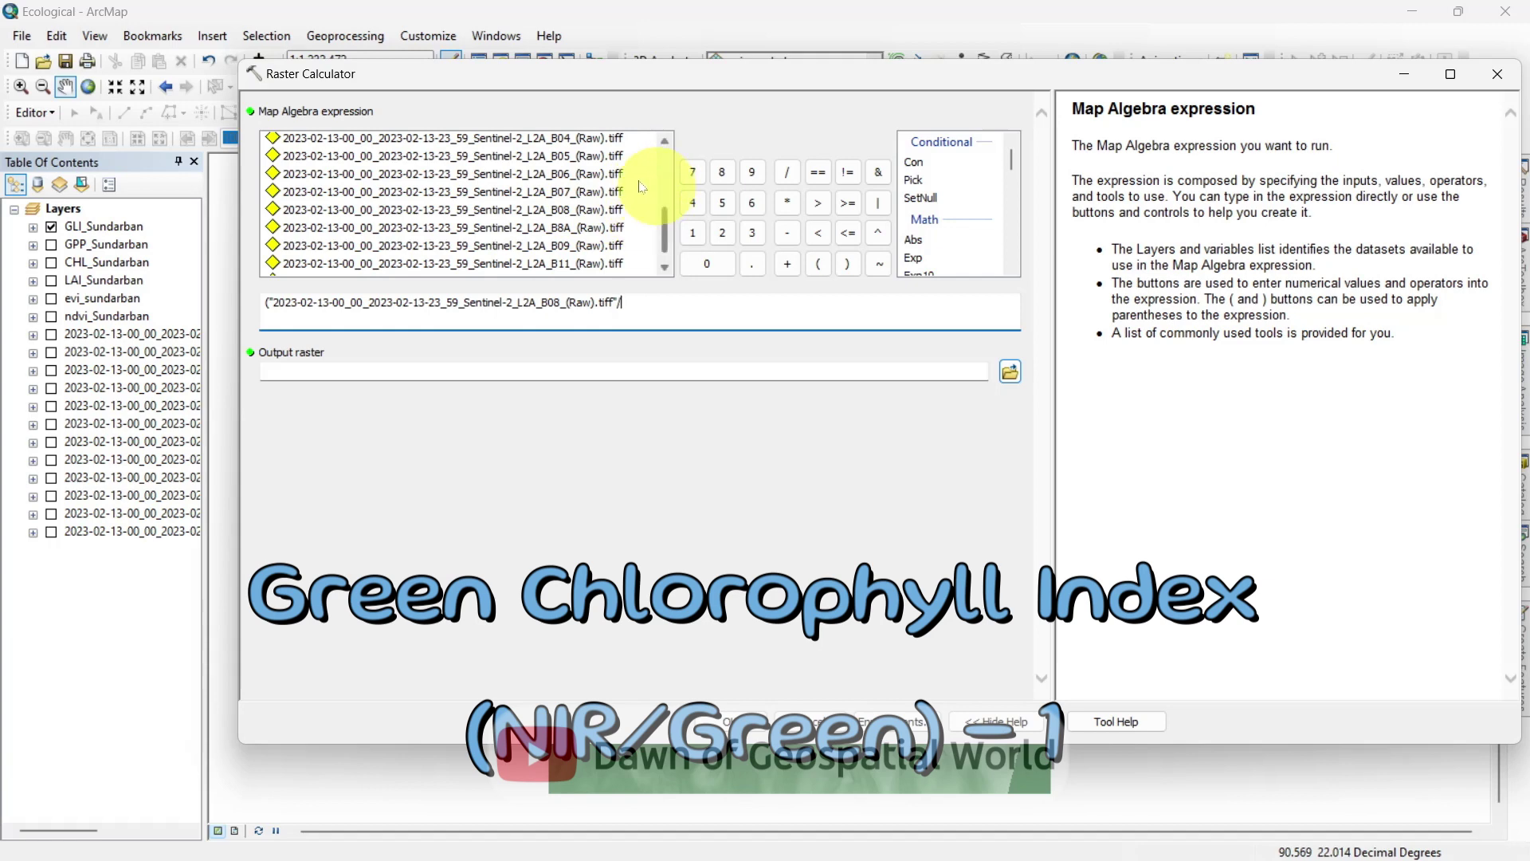
pyautogui.click(665, 156)
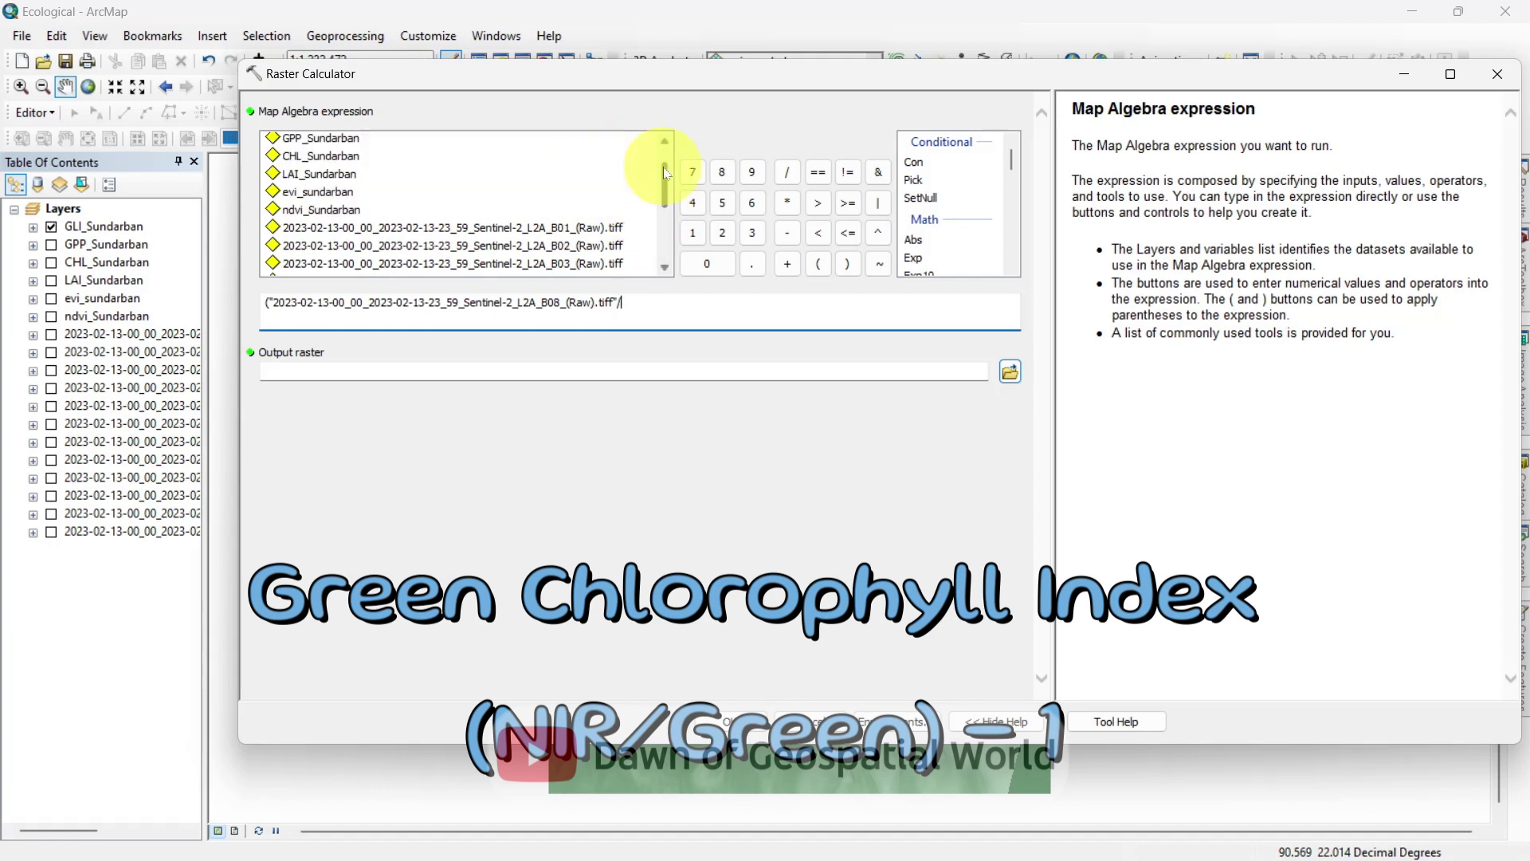
pyautogui.doubleClick(605, 266)
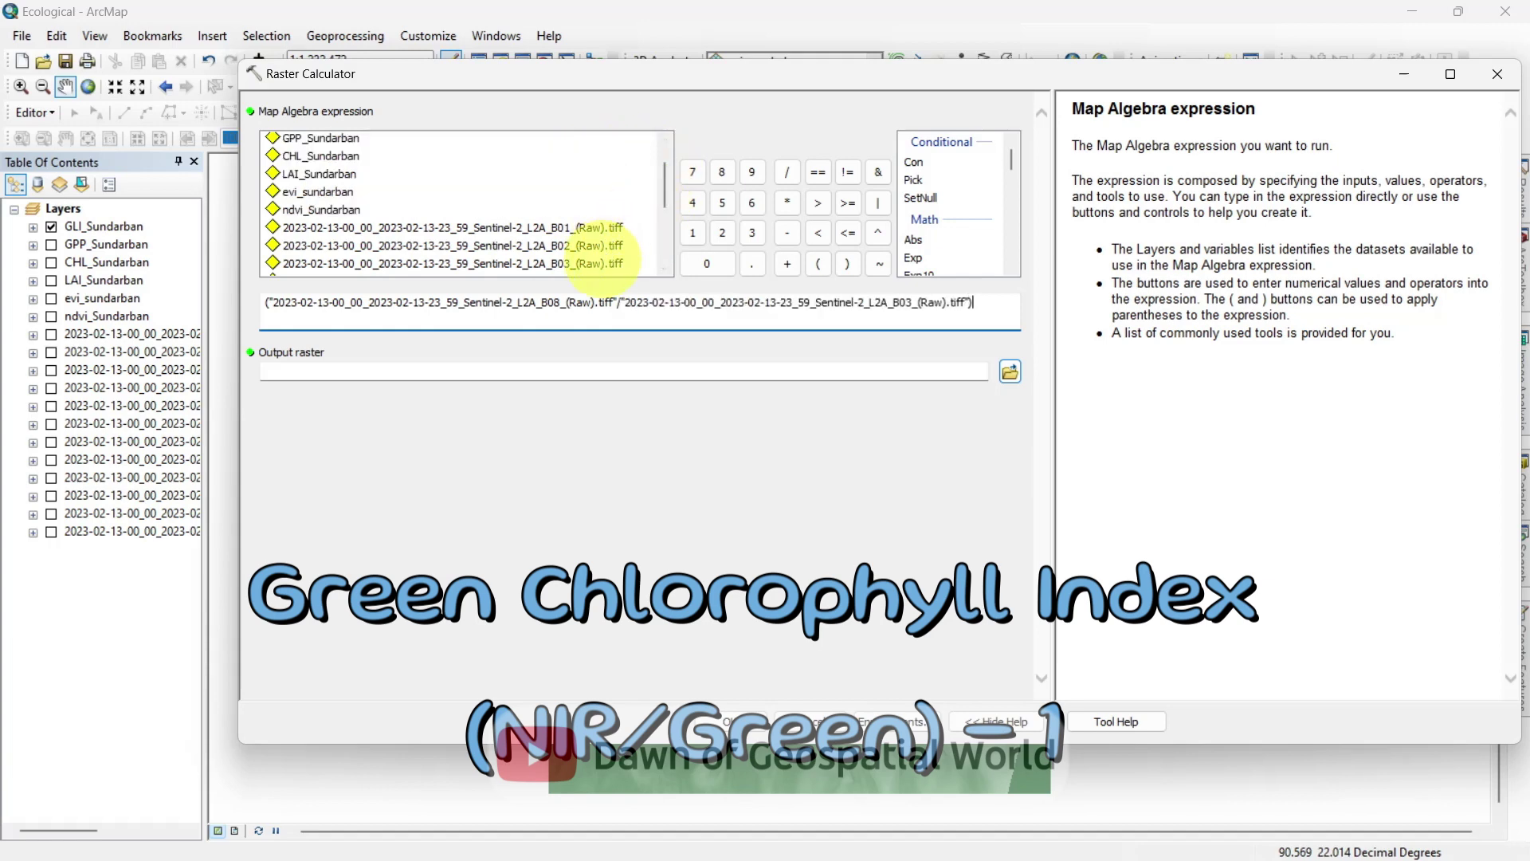
pyautogui.write('-1')
# Step: Name the output raster GCL_Sundarban and run the calculation
pyautogui.click(685, 372)
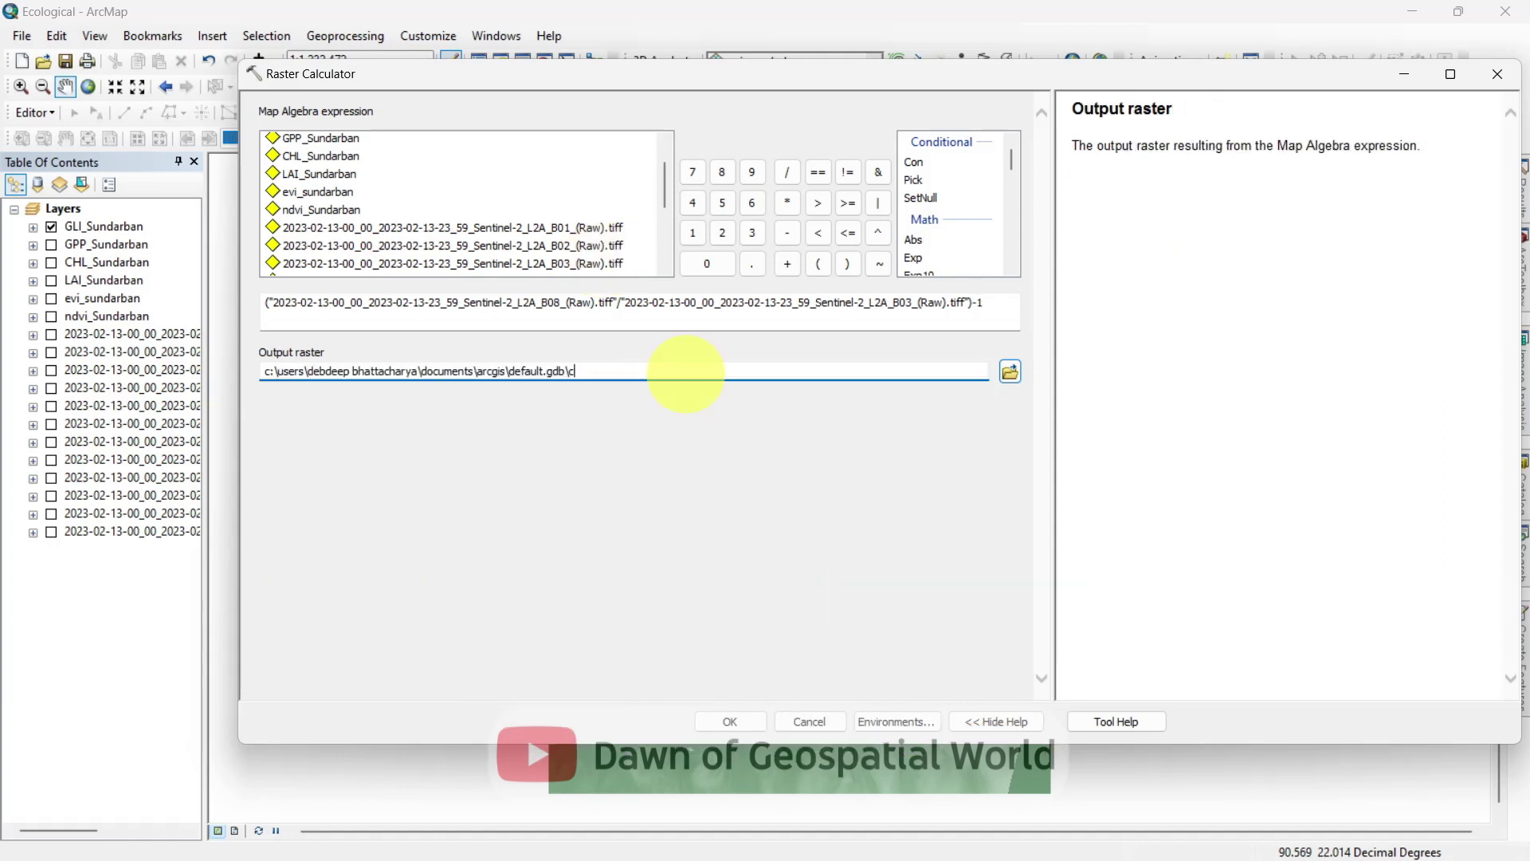
pyautogui.press('BackSpace')
pyautogui.write('GCL_Sundarban')
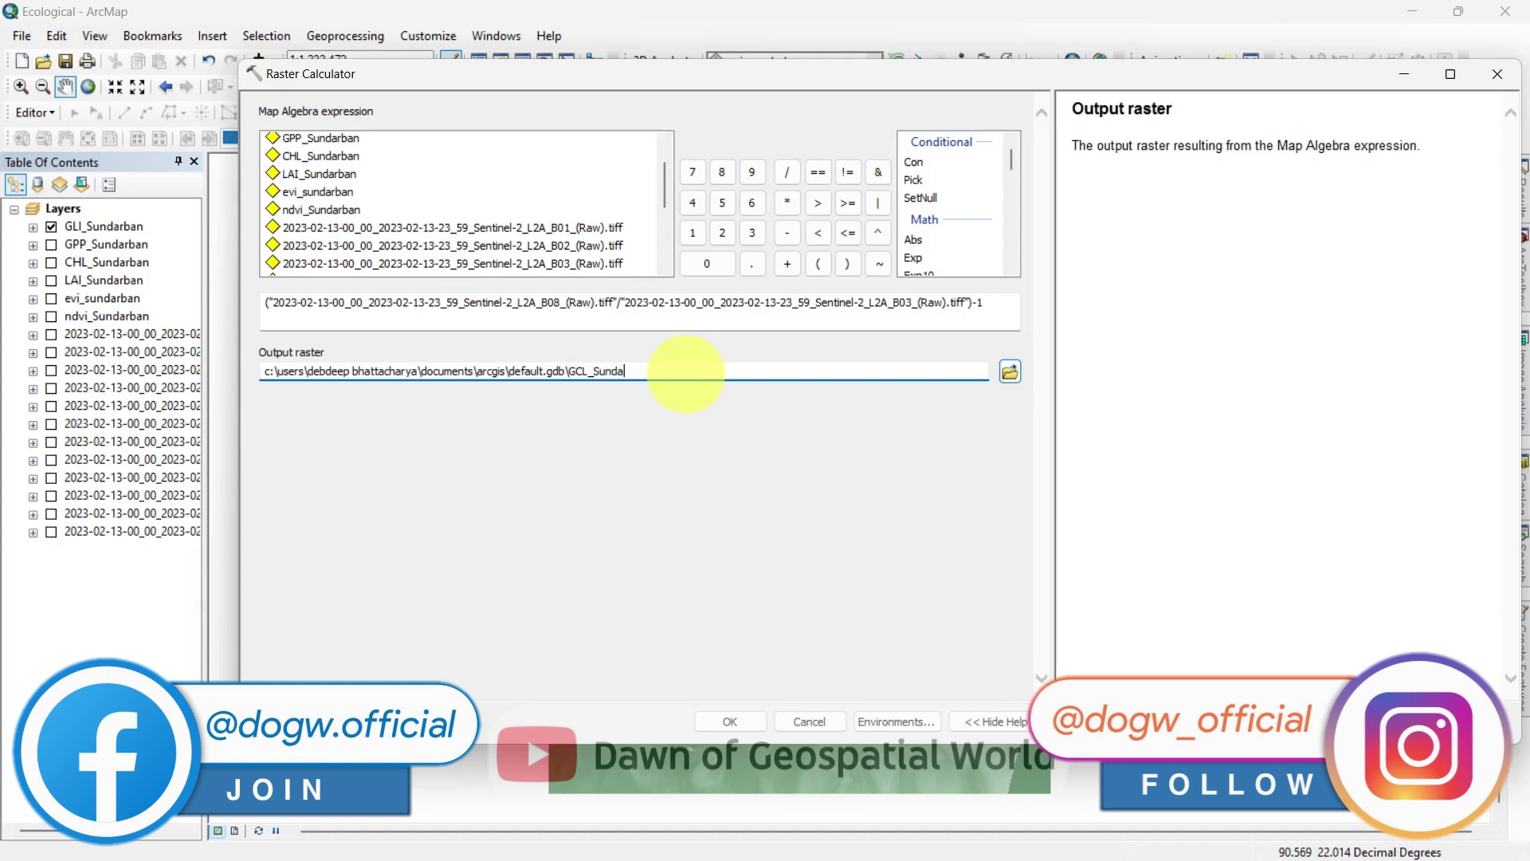
pyautogui.click(709, 563)
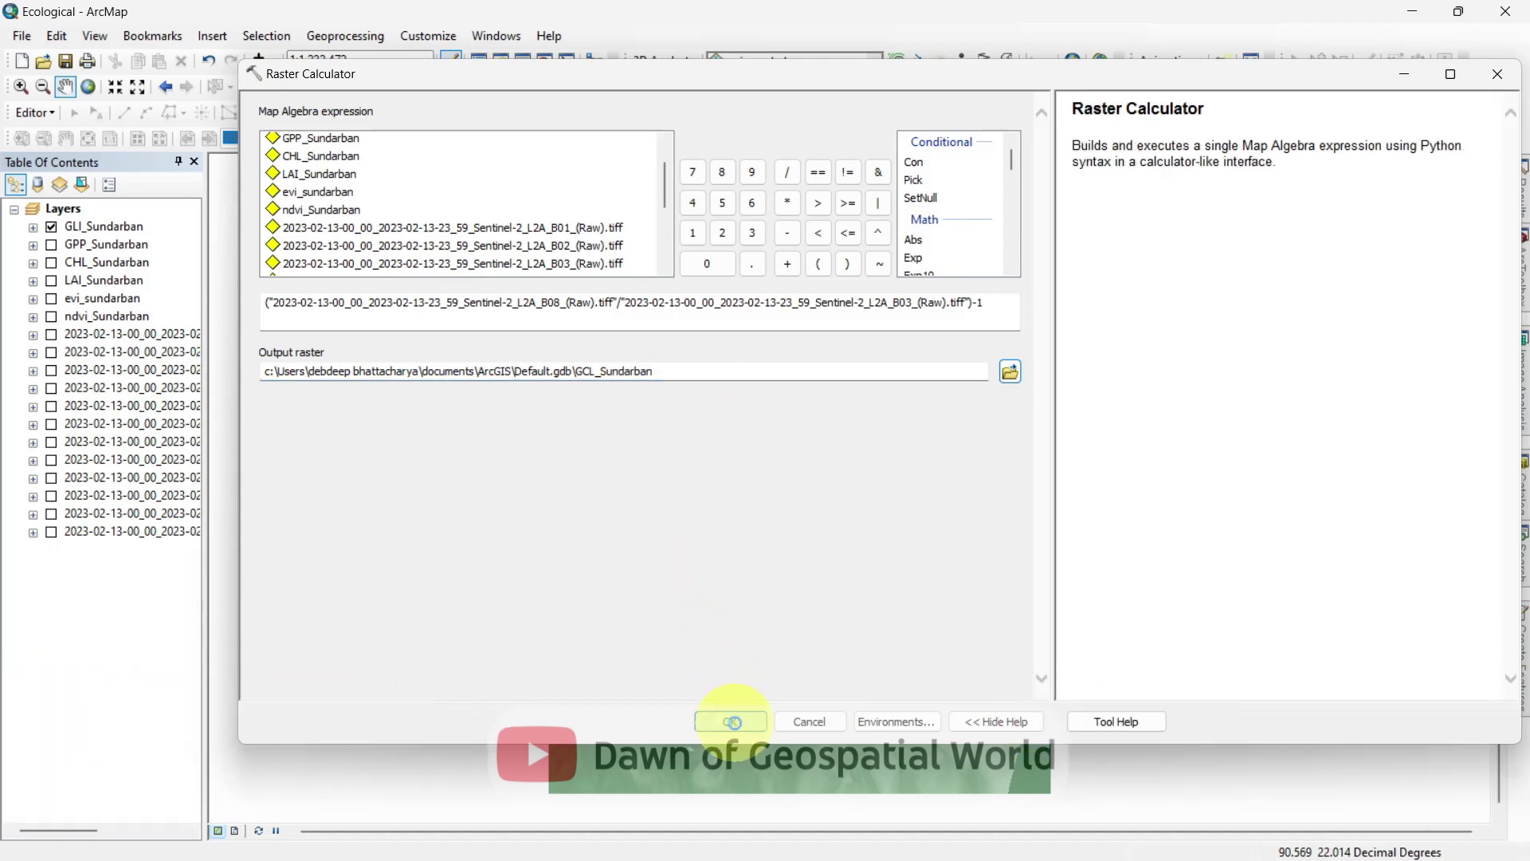
pyautogui.click(732, 722)
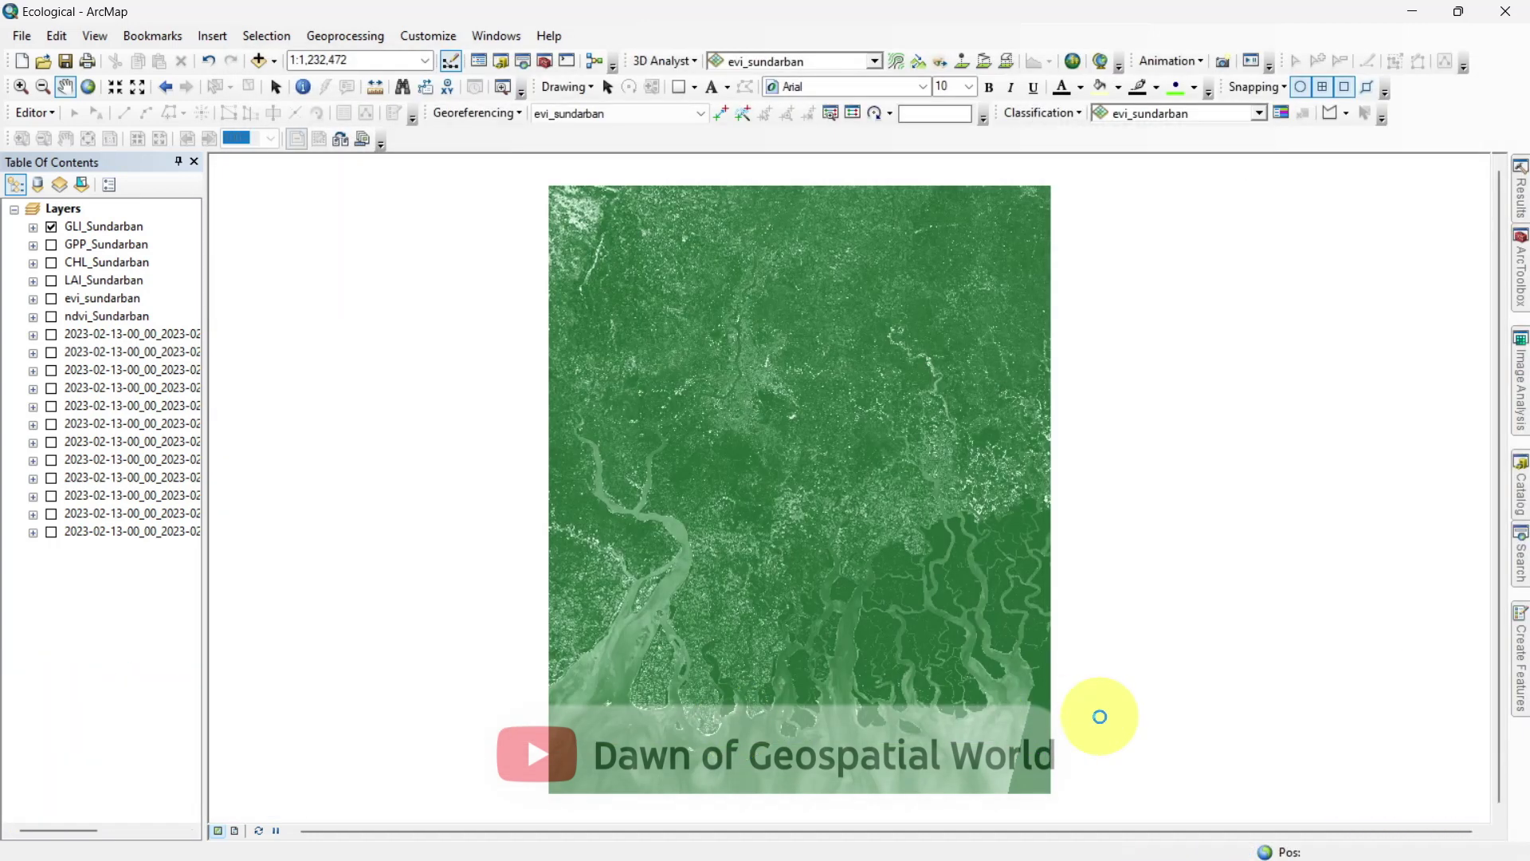